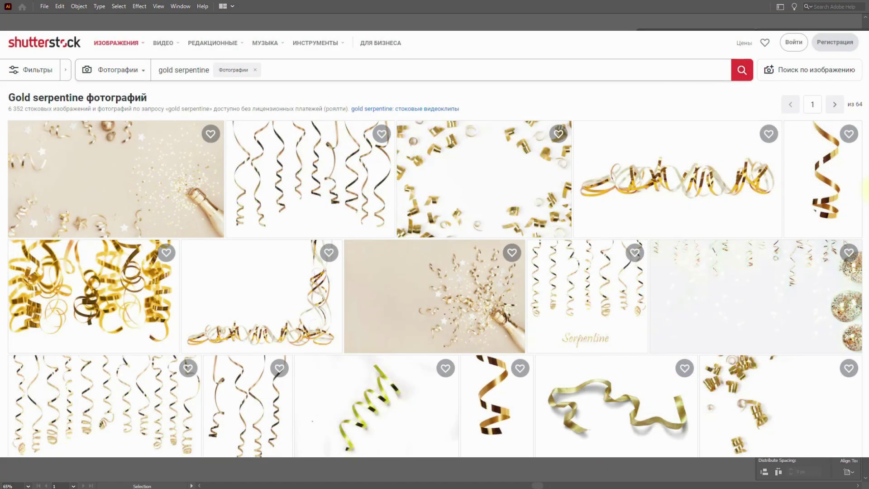
scroll(431, 245, "down", 1)
scroll(434, 258, "down", 2)
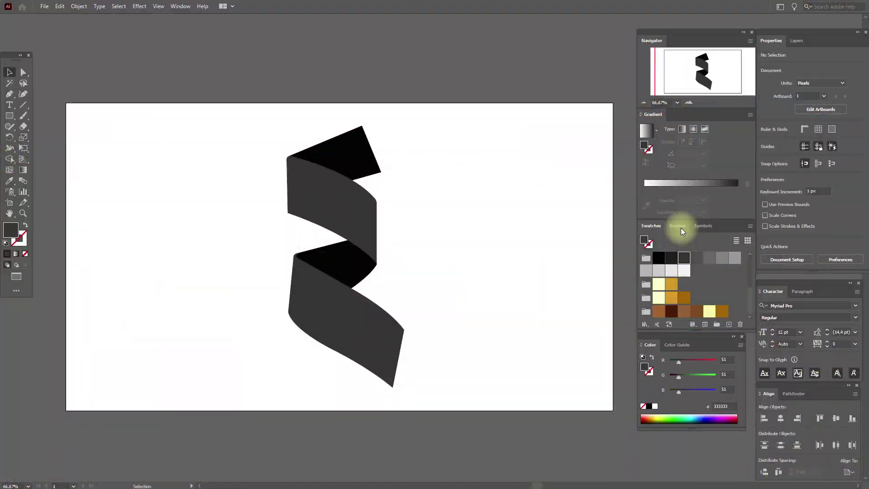
Draw a closed four-cornered shape filled with magenta d4145a over the upper black fold using the Pen tool
left_click_drag(748, 297, 750, 275)
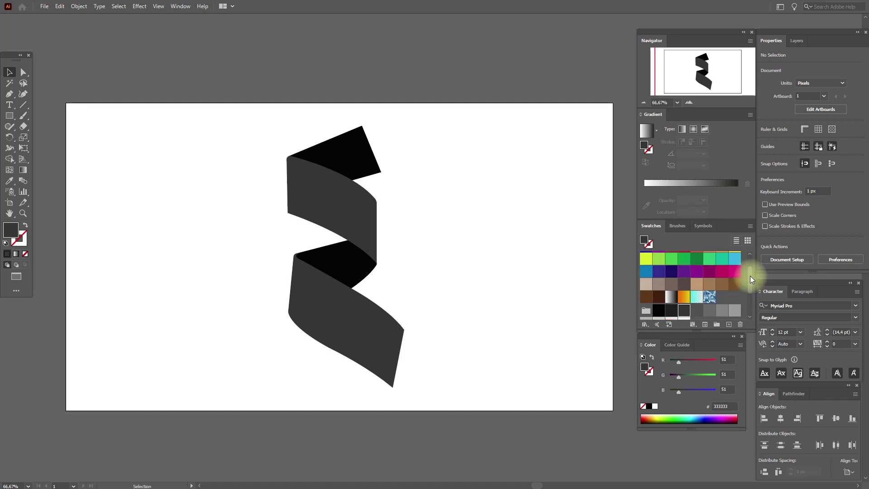
left_click(724, 273)
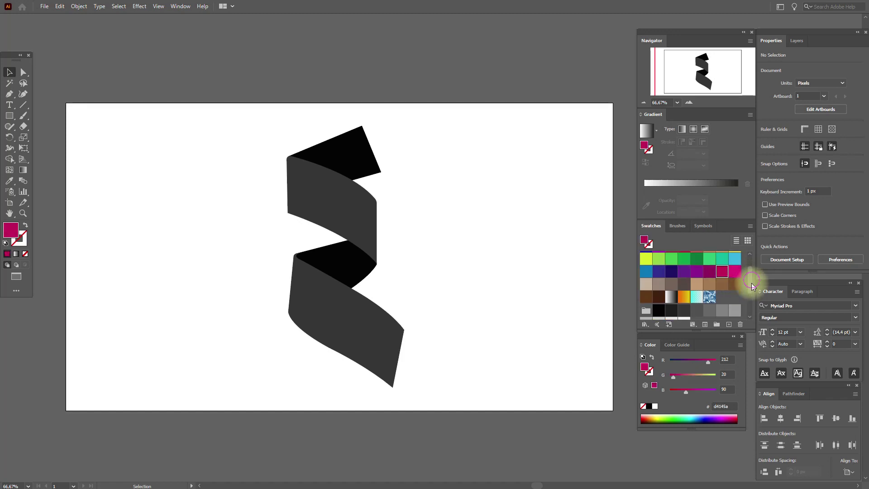
left_click_drag(752, 285, 752, 312)
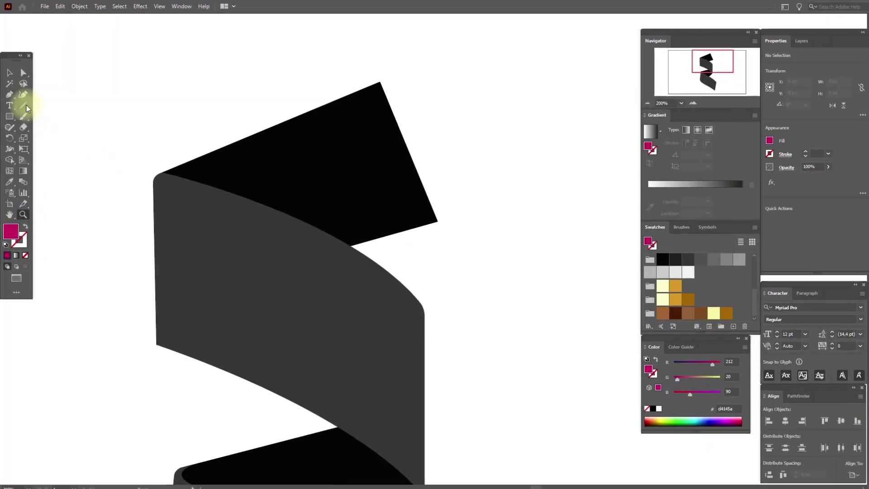
left_click(10, 94)
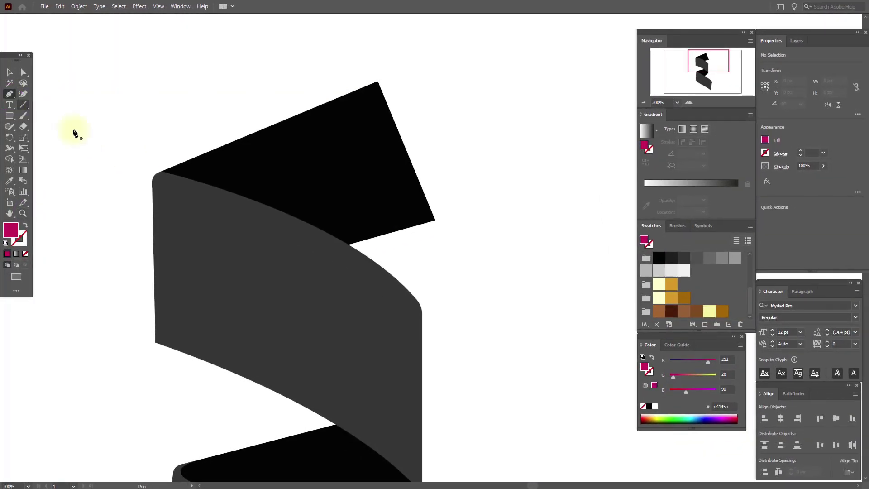
left_click(155, 177)
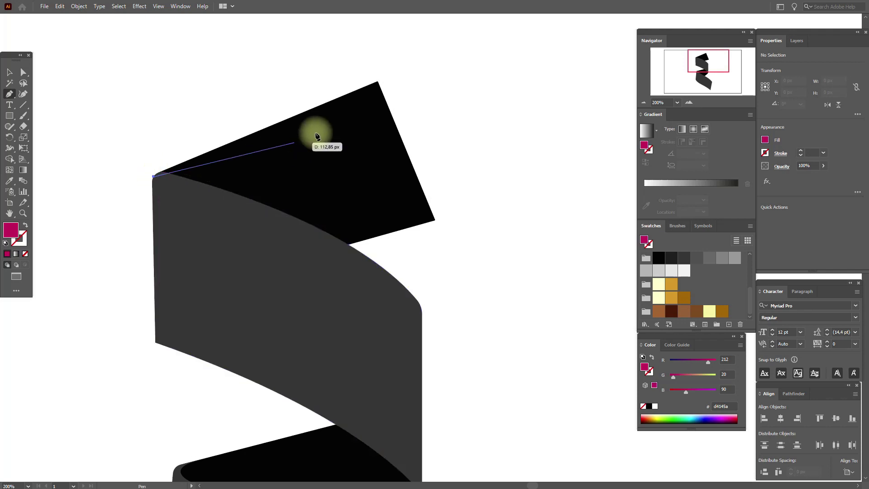
left_click(377, 83)
left_click(433, 220)
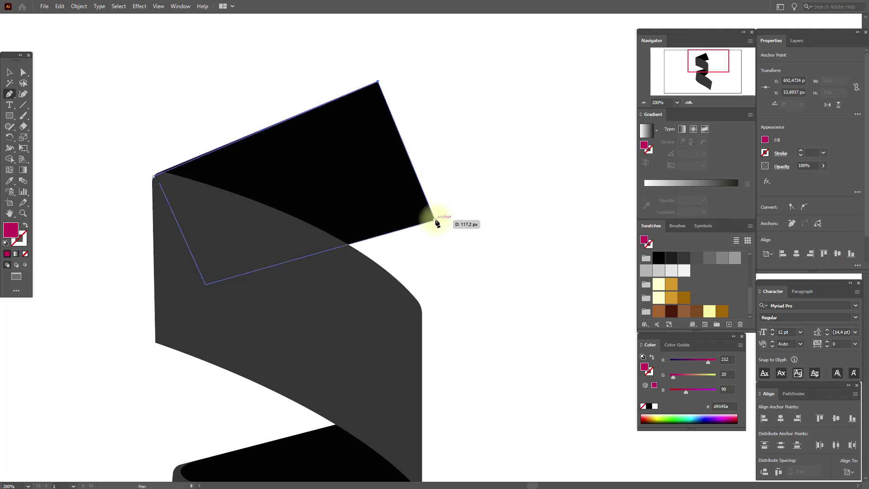
left_click(203, 289)
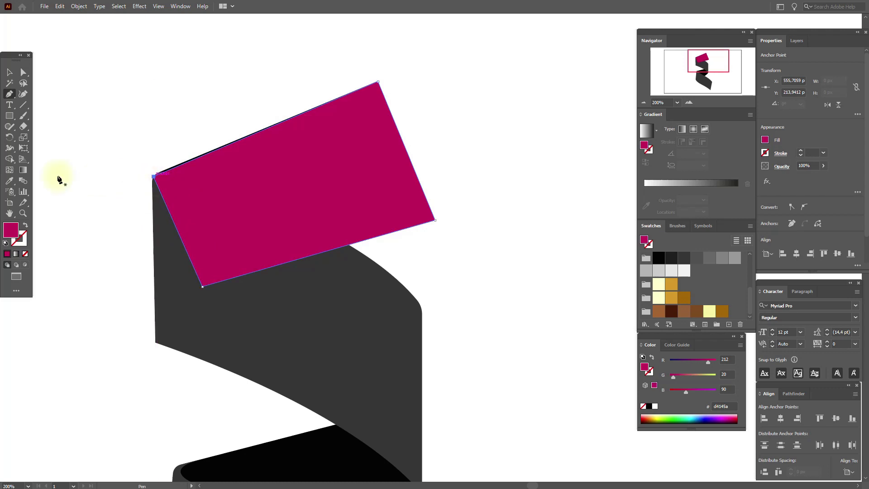
Swap the four-cornered shape's fill and stroke, leaving a magenta outline with no fill
left_click(9, 74)
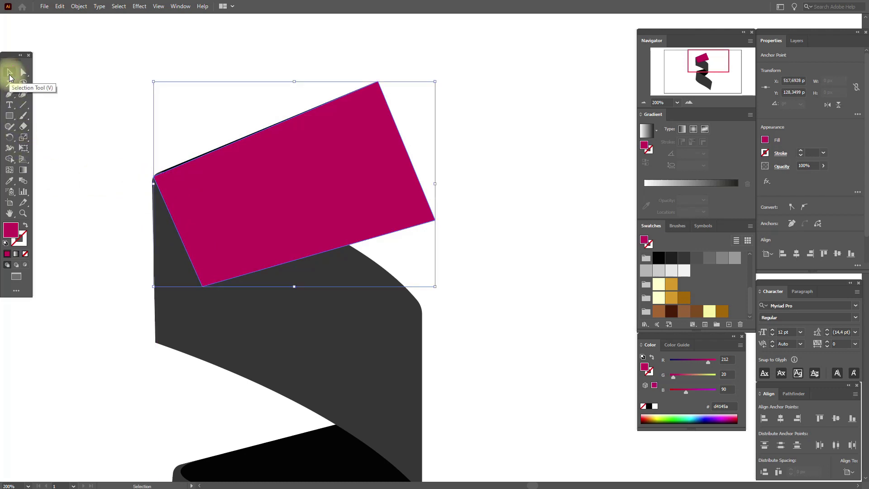
left_click(61, 95)
left_click(246, 192)
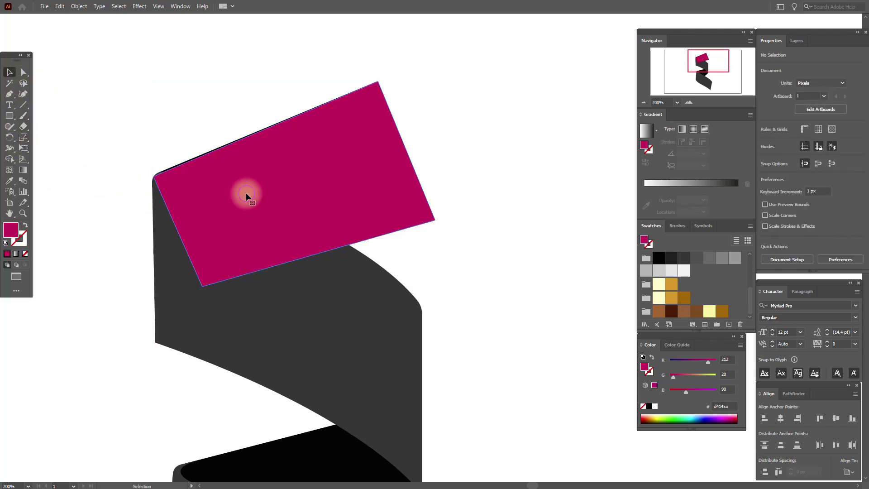
left_click(25, 226)
key("ctrl+h")
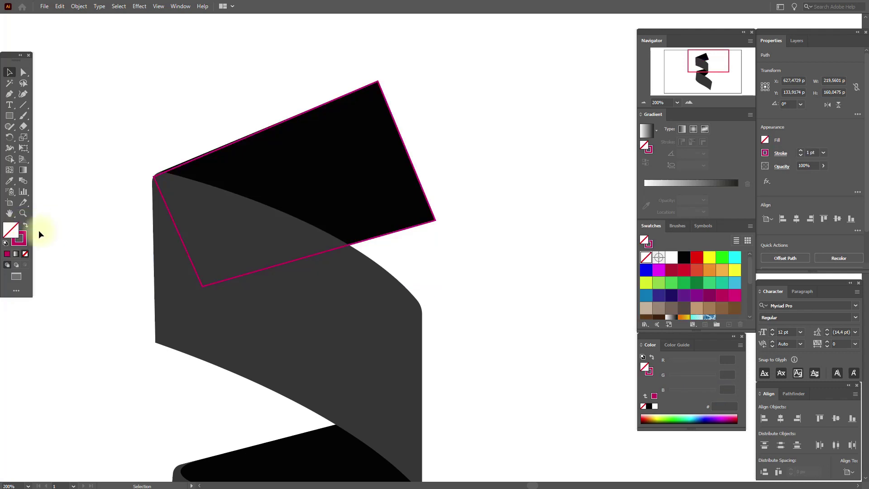
Trace the upper grey ribbon segment's left edge, curved lower edge and straight right edge with the Pen tool
left_click(10, 213)
left_click_drag(338, 291, 316, 196)
left_click(9, 94)
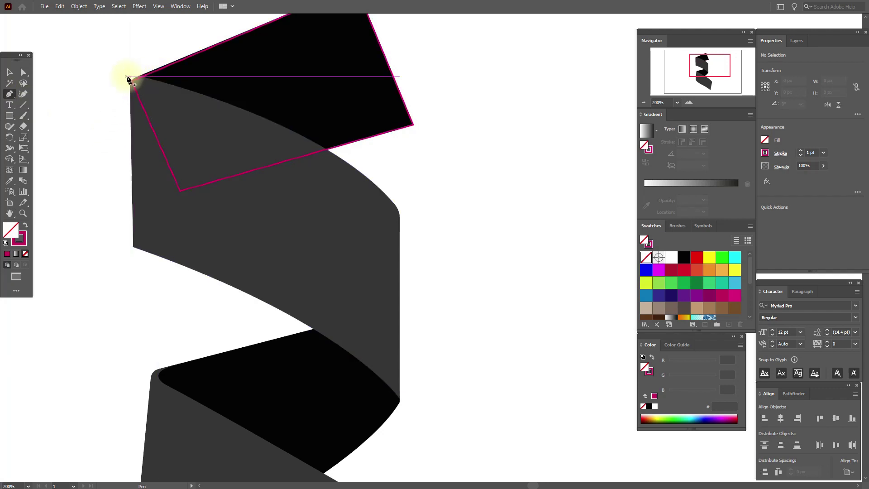
left_click(131, 78)
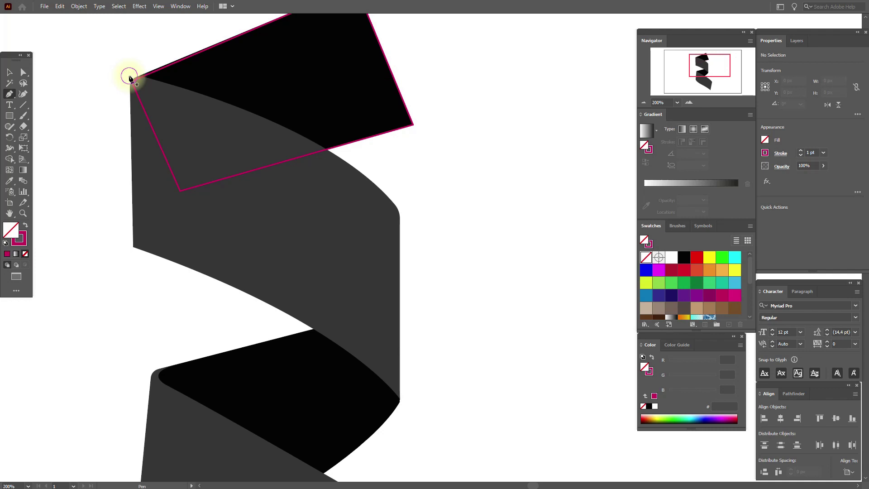
left_click(133, 247)
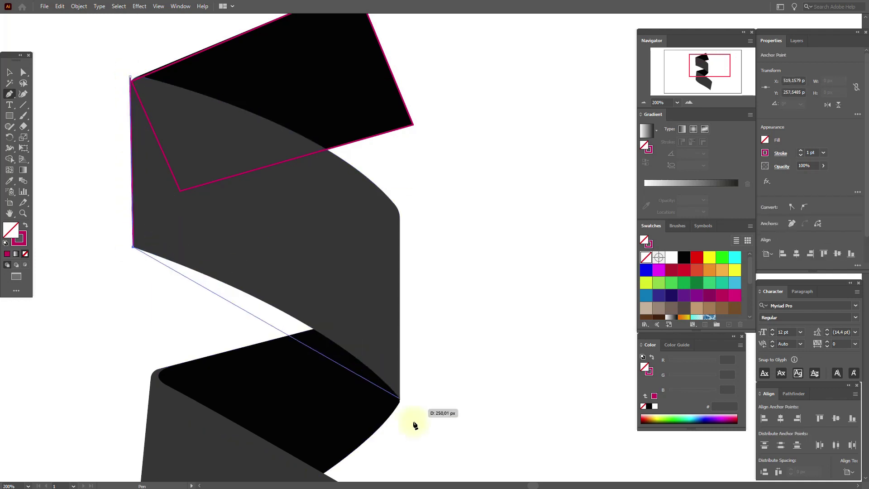
mouse_move(400, 401)
left_mouse_down()
mouse_move(442, 444)
mouse_move(500, 475)
mouse_move(512, 453)
mouse_move(557, 476)
mouse_move(501, 448)
left_mouse_up()
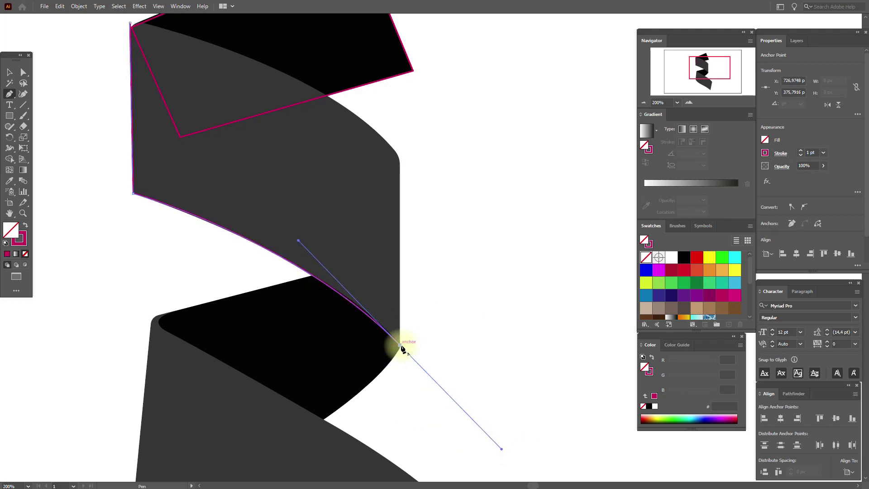
left_click_drag(400, 346, 399, 151)
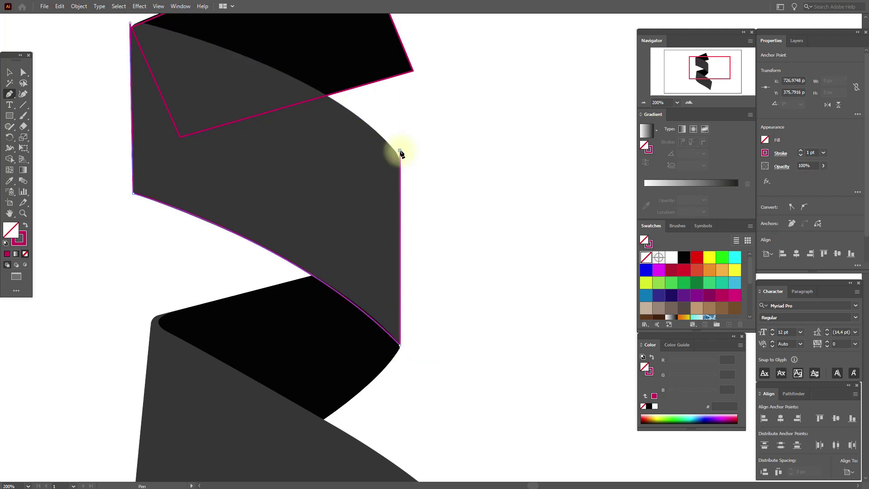
Close the upper grey segment's outline with a curve following its upper edge back to the starting anchor
left_click(9, 213)
left_click_drag(227, 176, 229, 230)
left_click(10, 95)
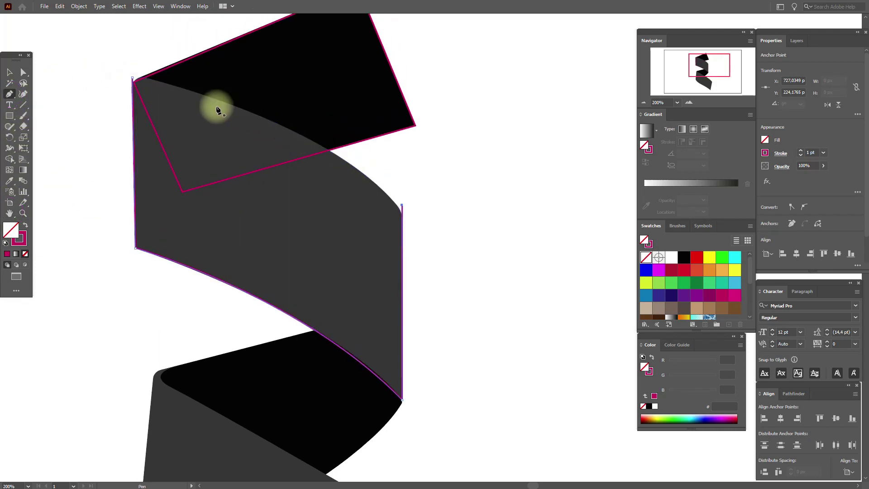
left_click_drag(133, 78, 114, 82)
key("ctrl+z")
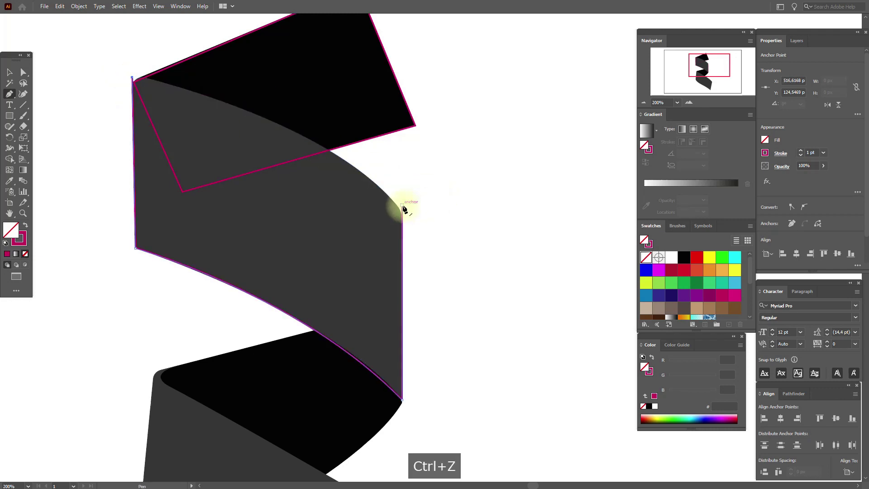
left_click(402, 206)
mouse_move(133, 78)
left_mouse_down()
mouse_move(15, 64)
mouse_move(44, 56)
mouse_move(26, 49)
left_mouse_up()
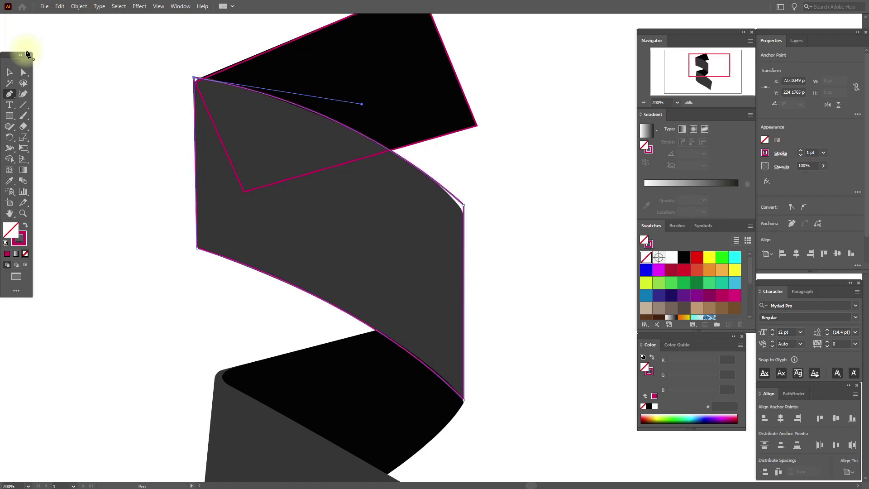
Round the two upper corners of the grey segment's outline, giving the right one a radius of about 22 px
left_click(24, 72)
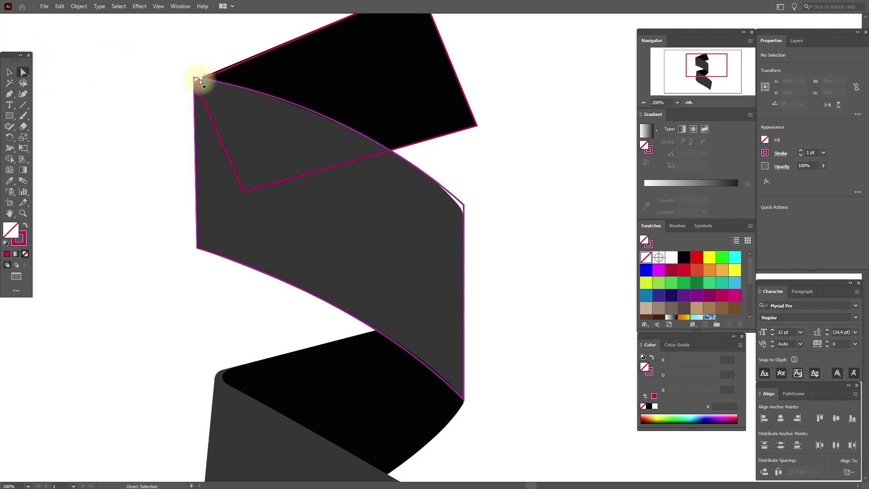
left_click(198, 82)
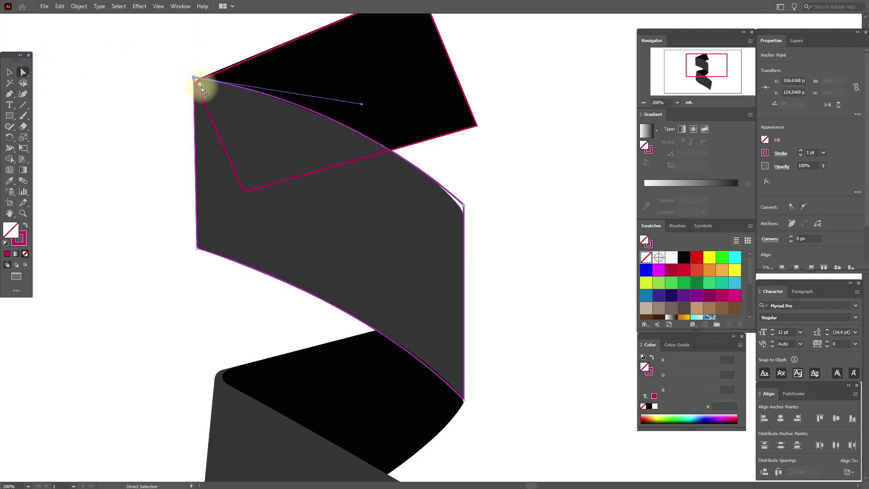
left_click(455, 210)
left_click_drag(455, 211, 437, 223)
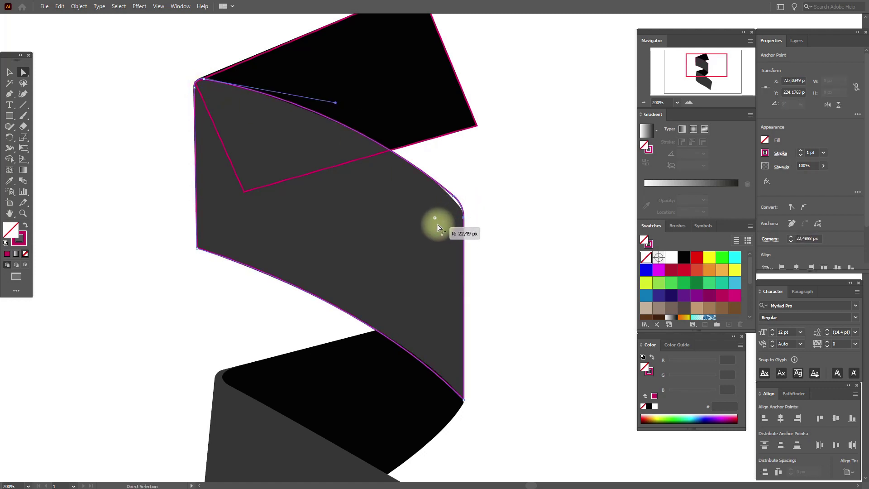
left_click(520, 214)
Start a Pen outline along the lower black fold's upper edge and continue it straight down inside the lower grey segment
left_click(9, 212)
left_click_drag(354, 301, 303, 142)
left_click_drag(422, 263, 388, 219)
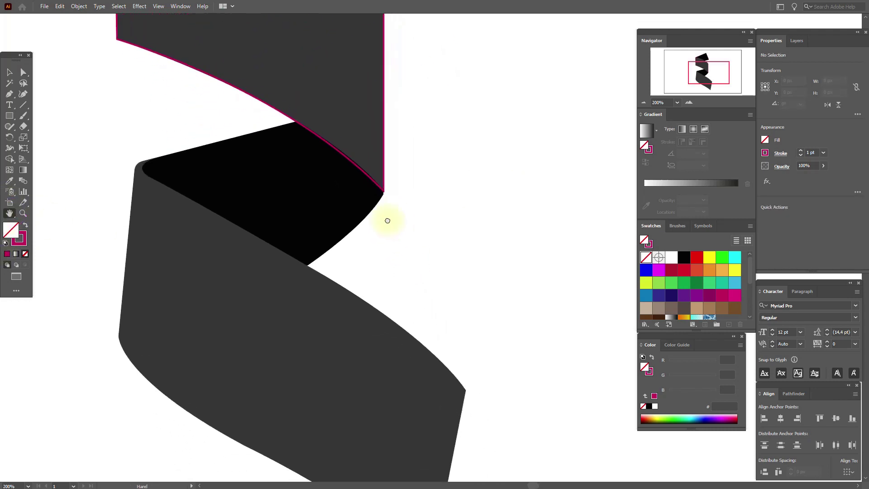
left_click(10, 94)
left_click(311, 117)
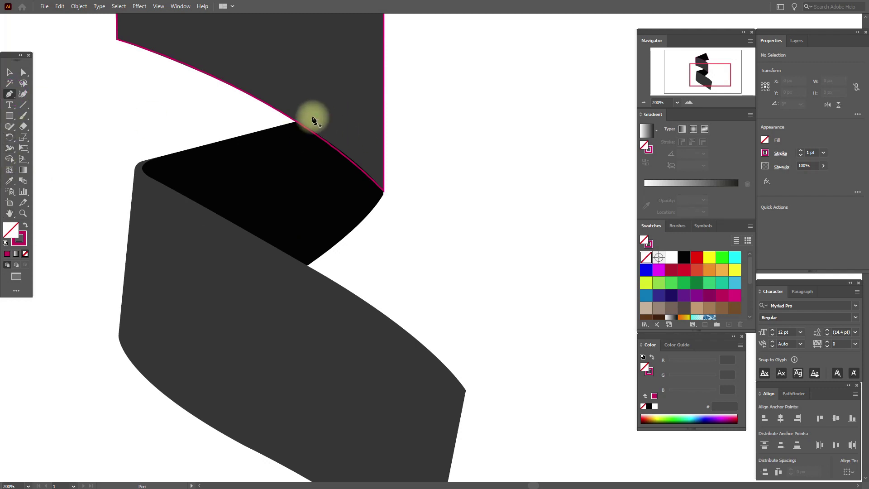
left_click(140, 168)
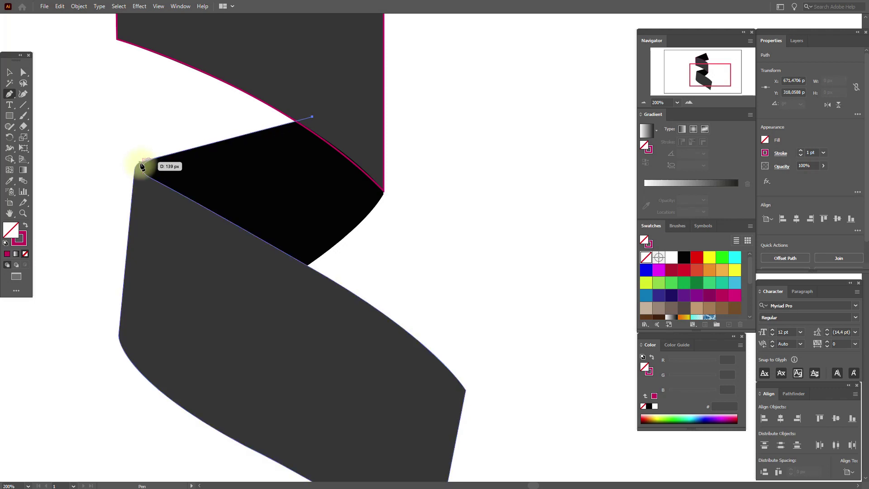
left_click_drag(141, 162, 142, 254)
left_click(141, 251)
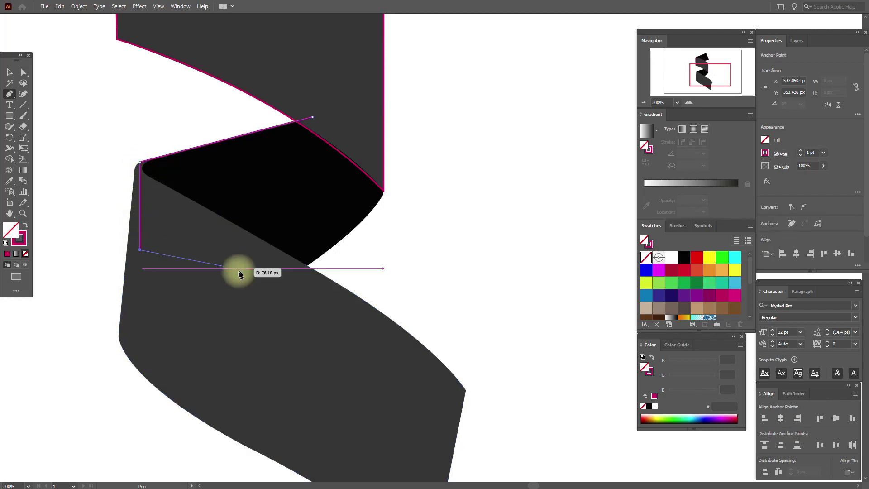
Continue the outline up the black fold's curved right edge and close it behind the upper grey segment, then deselect it
left_click(302, 271)
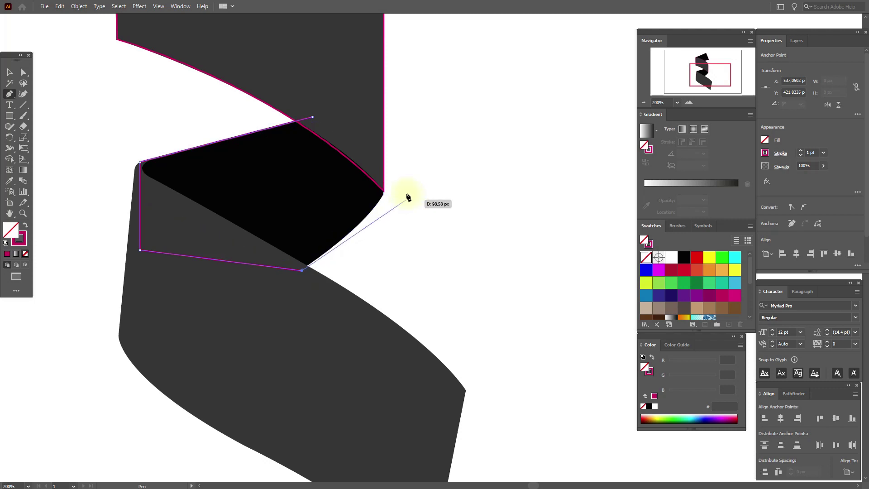
left_click(382, 193)
left_click_drag(392, 168, 374, 155)
left_click(367, 139)
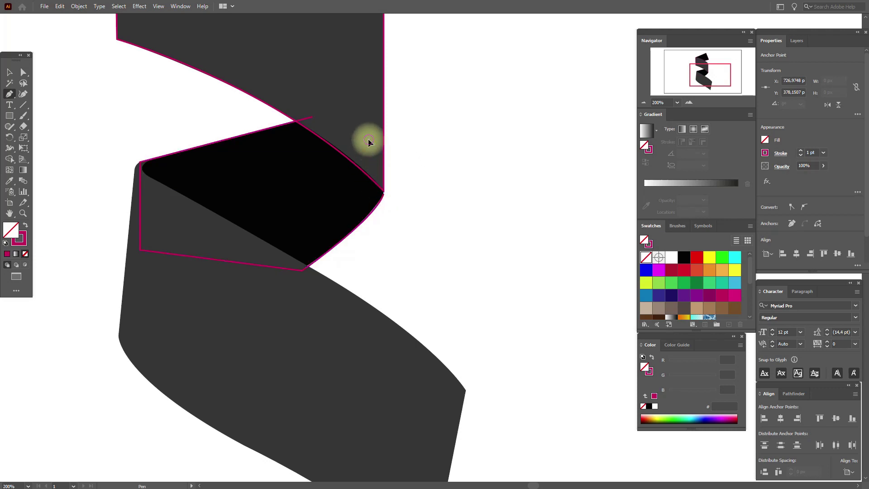
left_click(312, 117)
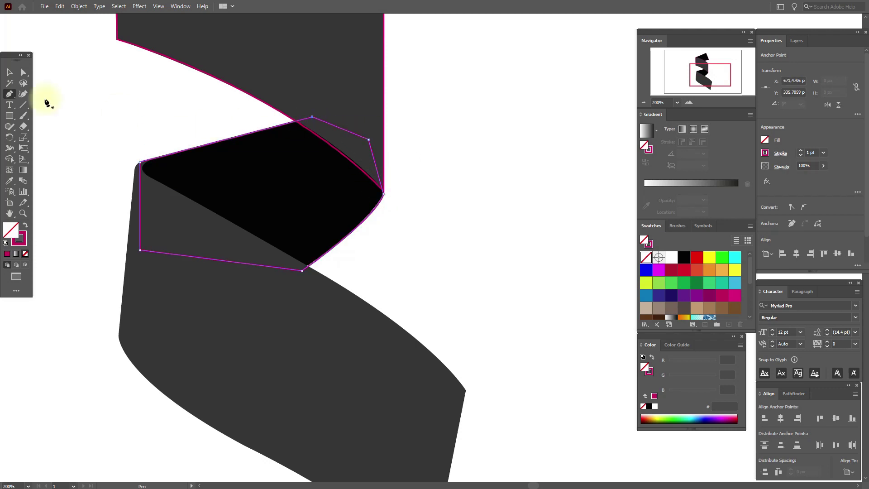
left_click(9, 73)
left_click(110, 96)
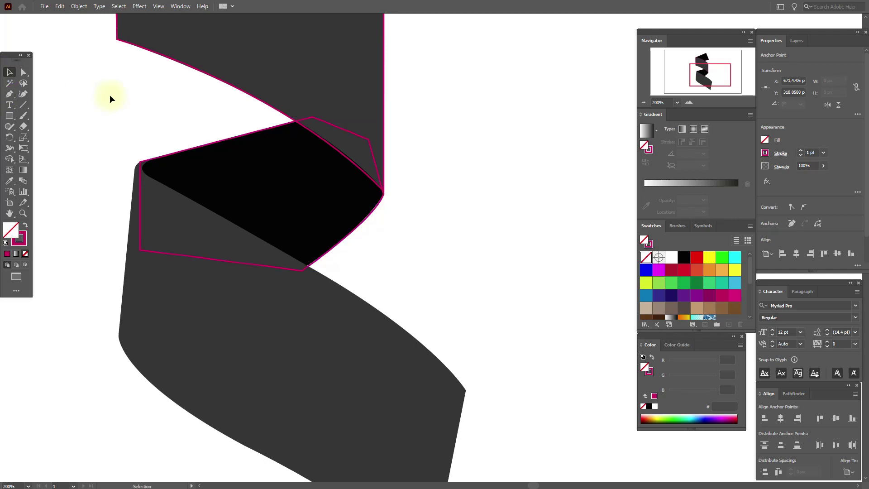
Start a Pen outline at the lower grey segment's upper-left corner and run it straight down past the segment's left edge
key("h")
left_click_drag(289, 260, 291, 185)
left_click(10, 93)
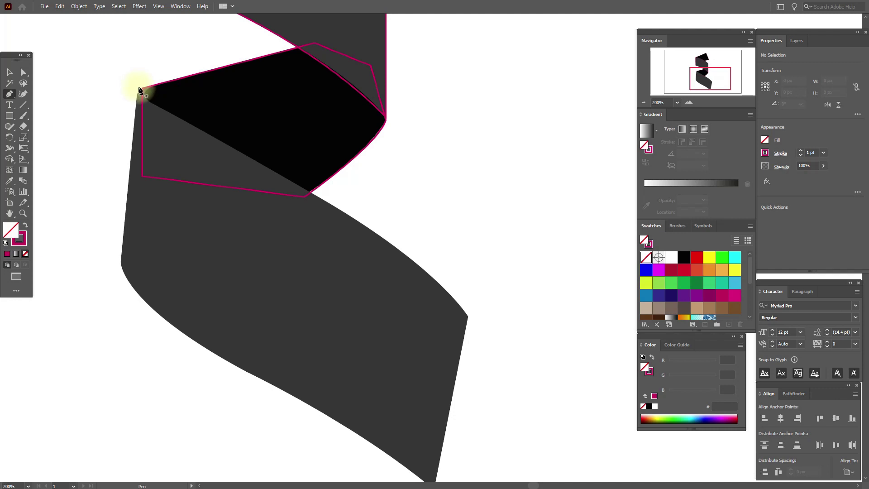
left_click(139, 87)
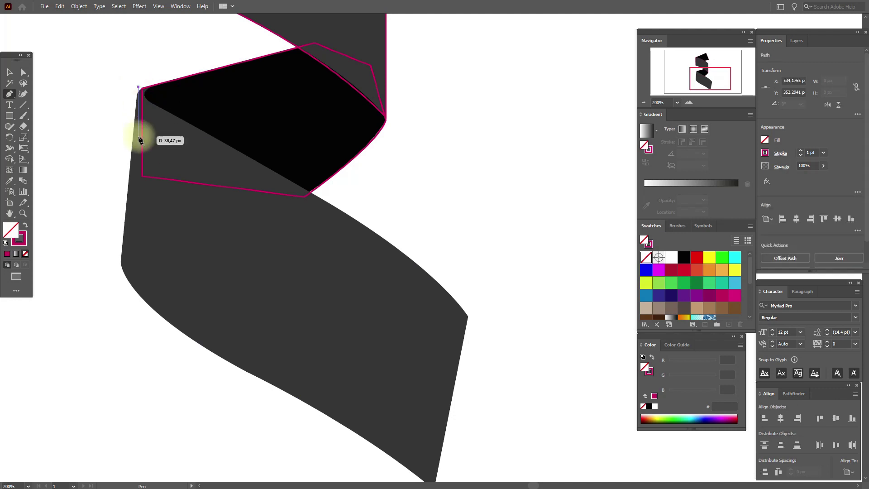
left_click(121, 265)
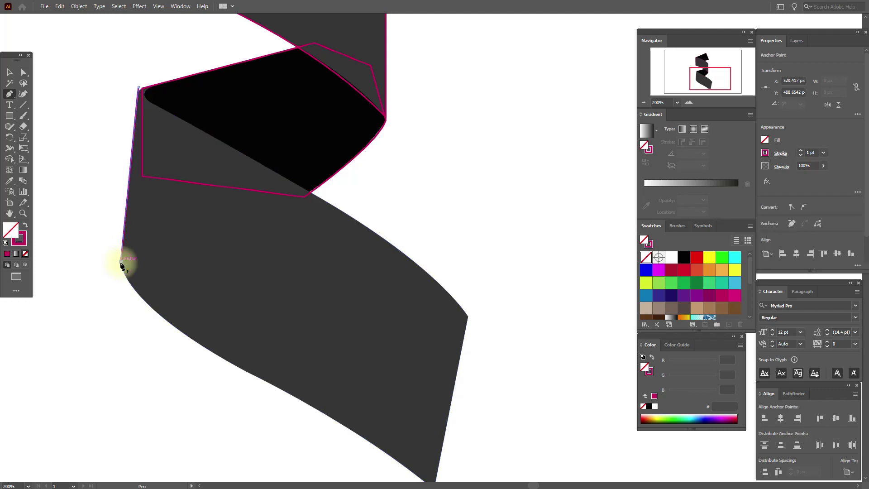
key("ctrl+z")
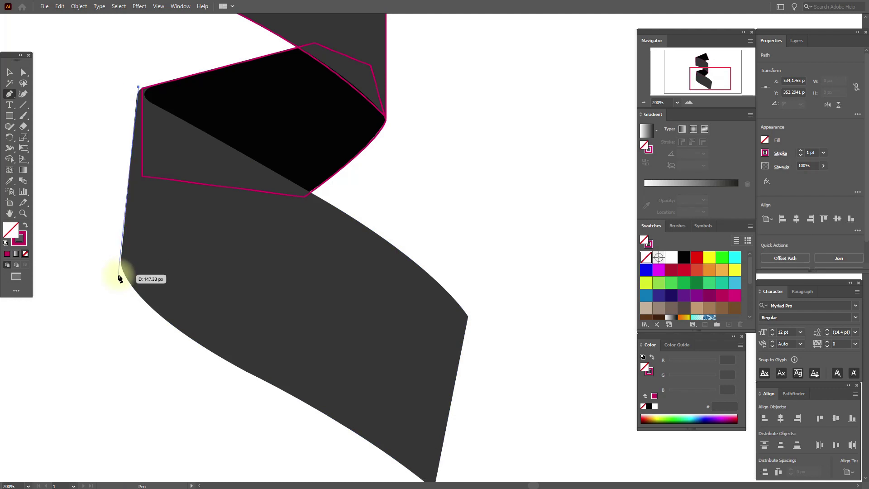
left_click(119, 274)
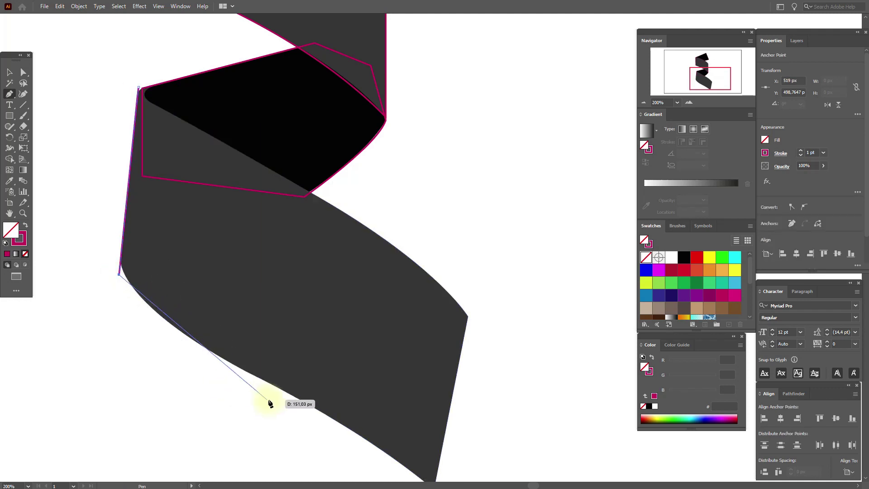
Continue the outline in two curves along the lower grey segment's bottom edge to its lowest tip
left_click_drag(268, 383, 368, 428)
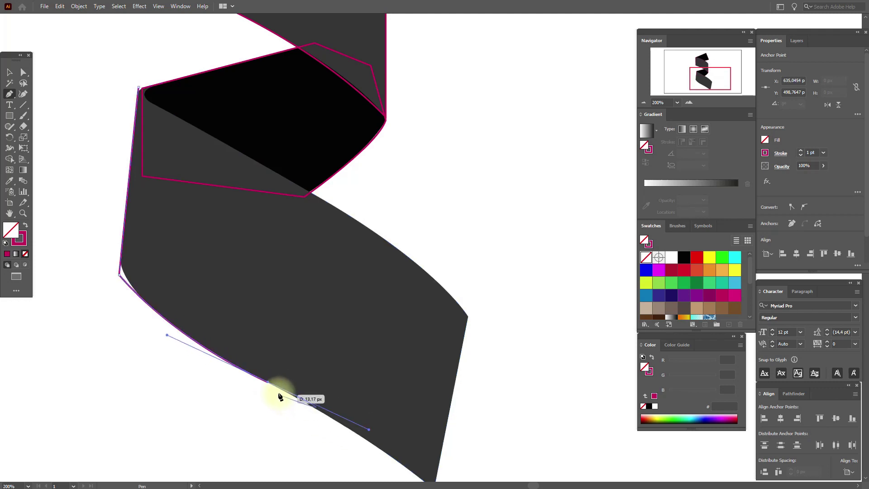
left_click(268, 383)
left_click(10, 212)
left_click_drag(359, 346, 298, 265)
left_click(9, 94)
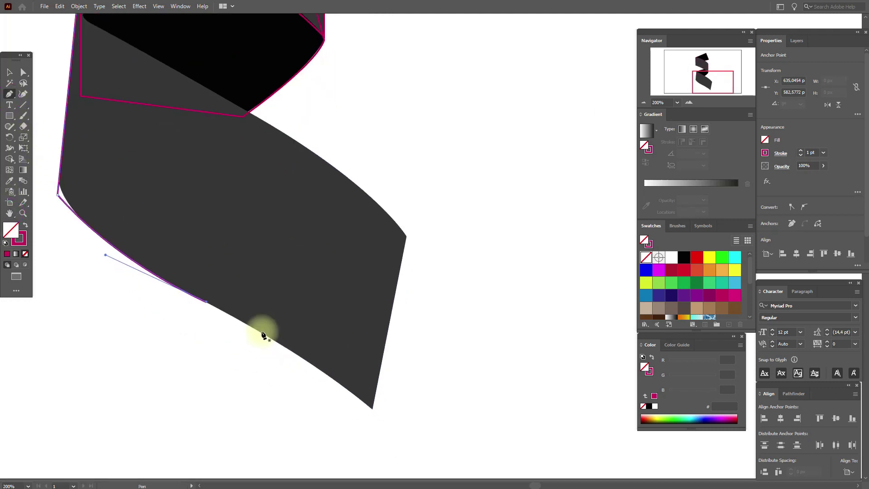
left_click_drag(207, 301, 216, 307)
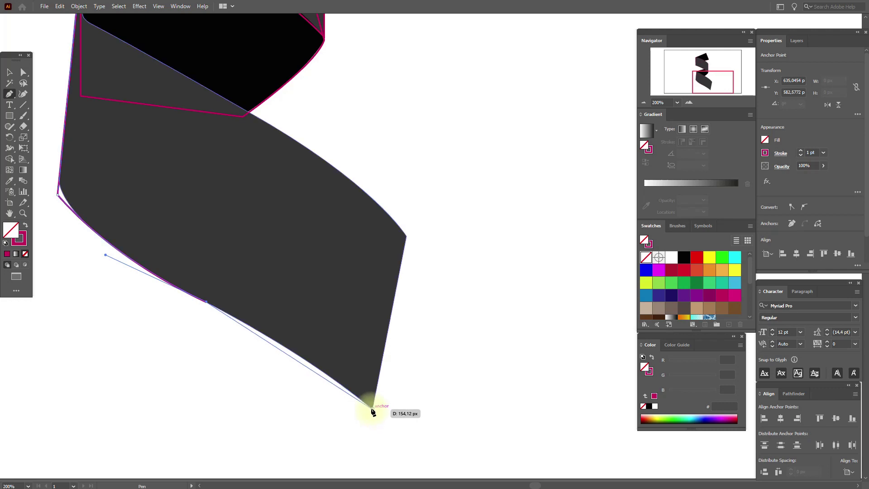
left_click_drag(372, 409, 440, 465)
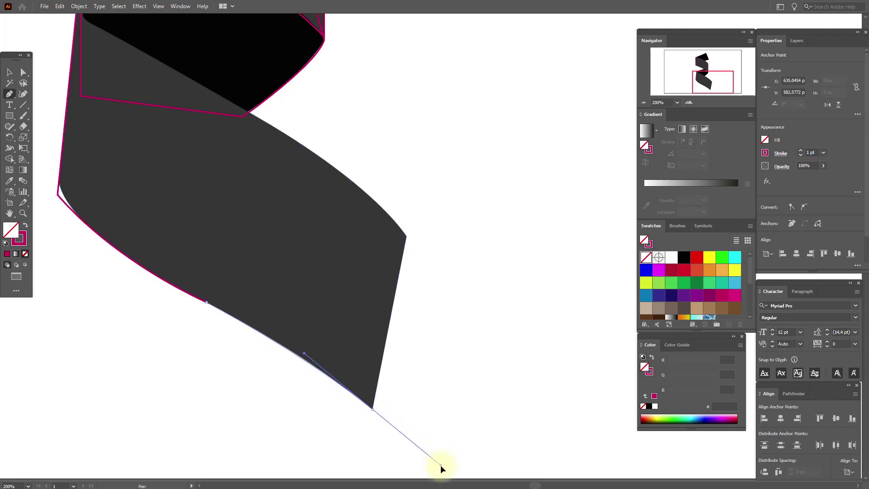
left_click(372, 409)
Continue the outline straight up the segment's right edge and curve it back along the upper edge onto the black fold's lower edge
left_click(406, 236)
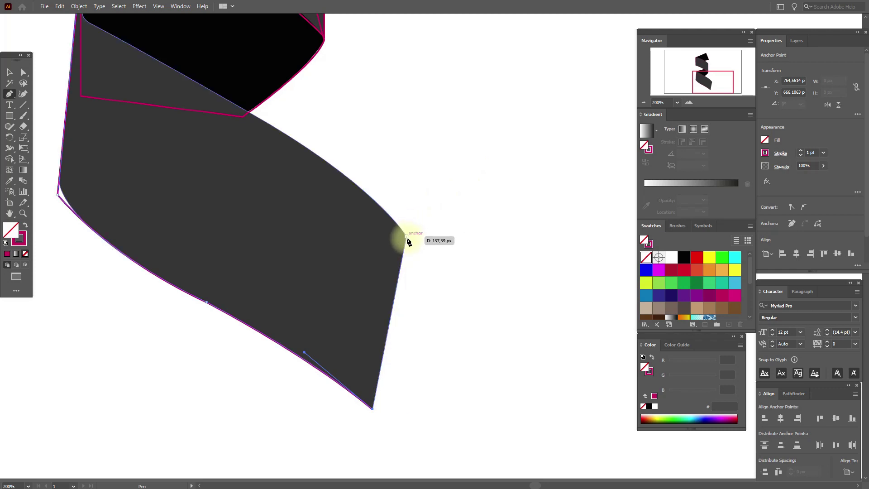
left_click_drag(324, 242, 395, 333)
left_click(8, 96)
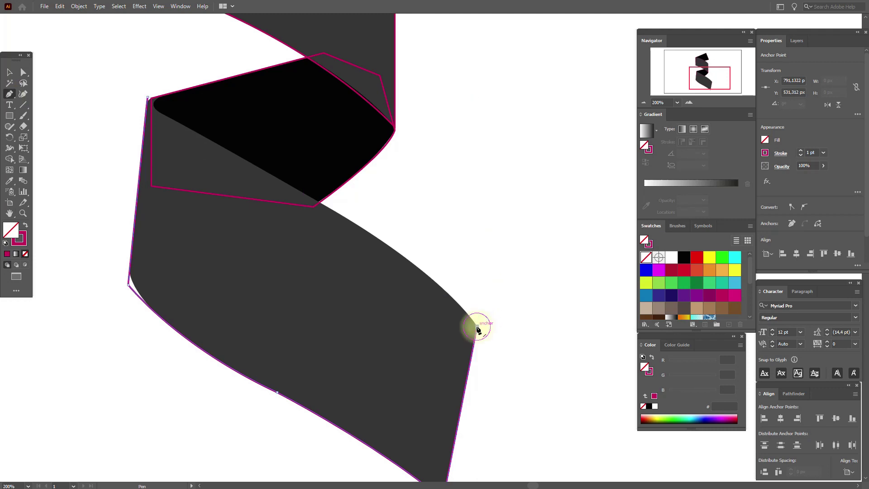
left_click(477, 326)
left_click_drag(299, 190, 163, 117)
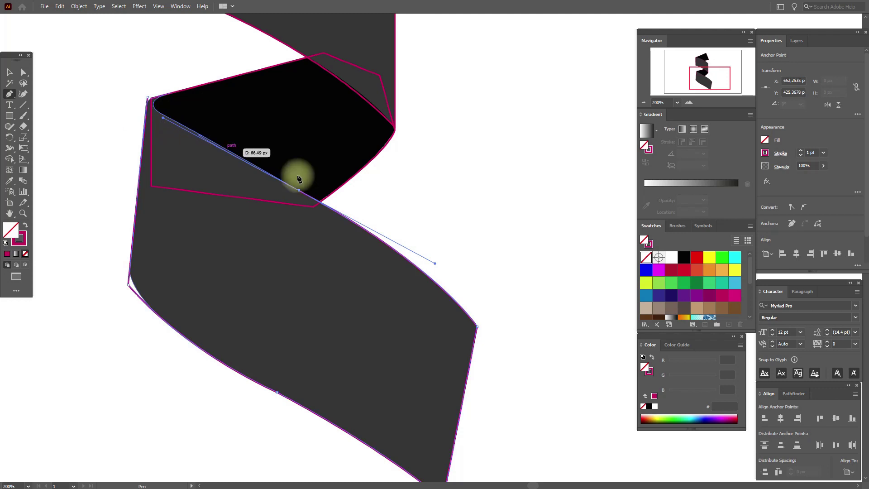
Extend the outline along the black fold's lower edge and around its left tip, close it at the starting anchor, and deselect it
left_click_drag(299, 191, 207, 84)
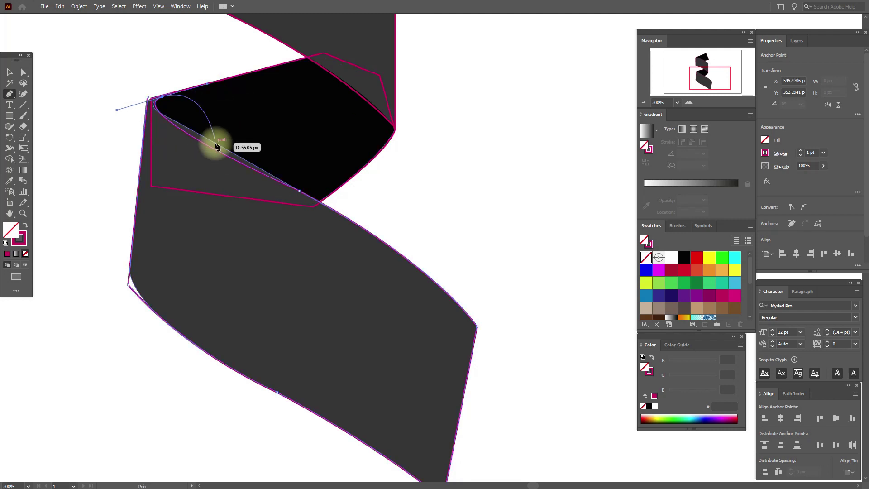
key("ctrl+z")
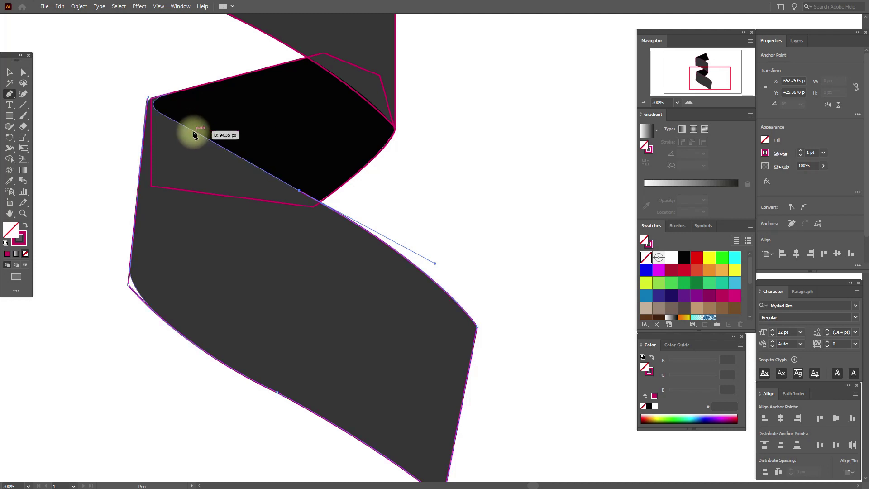
left_click(194, 132)
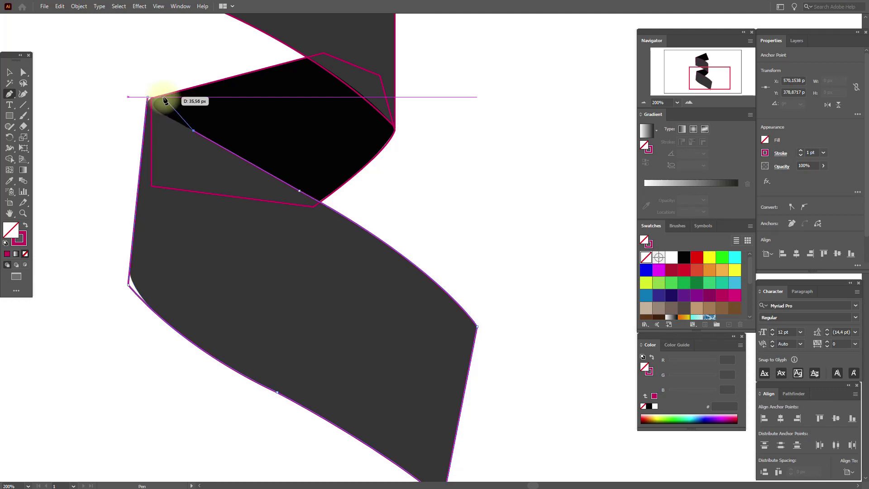
left_click_drag(162, 97, 194, 87)
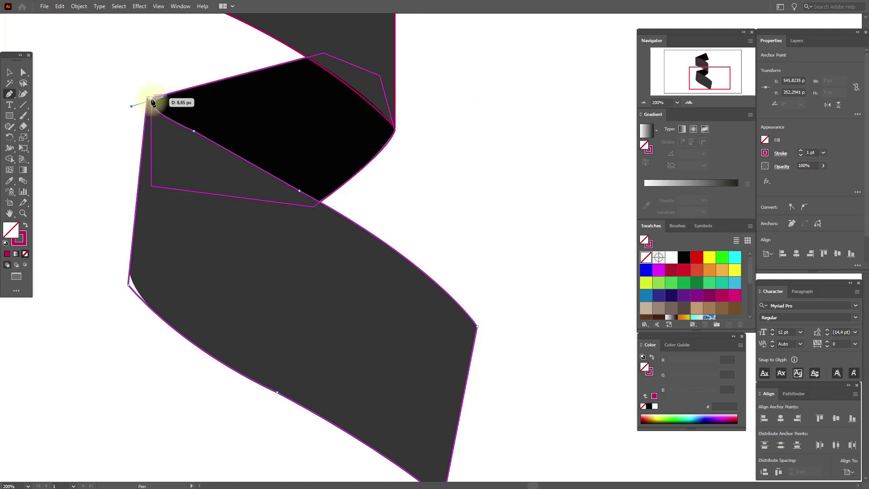
left_click(148, 98)
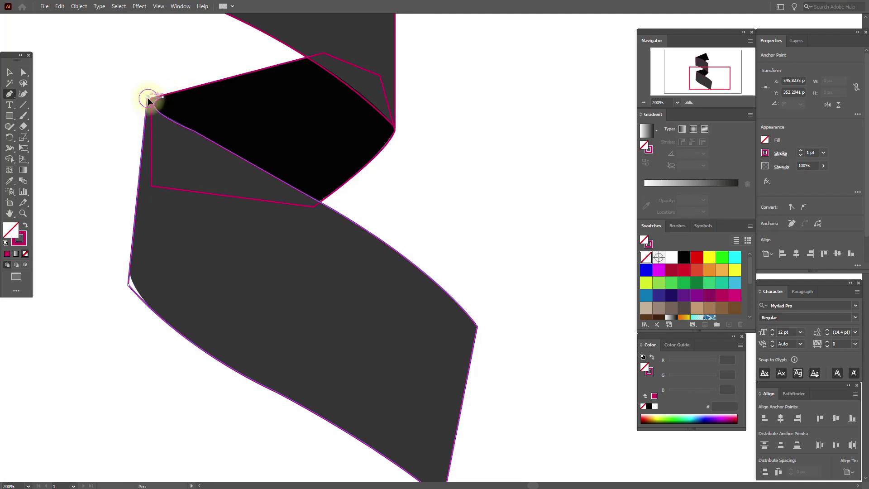
left_click(9, 72)
left_click(98, 71)
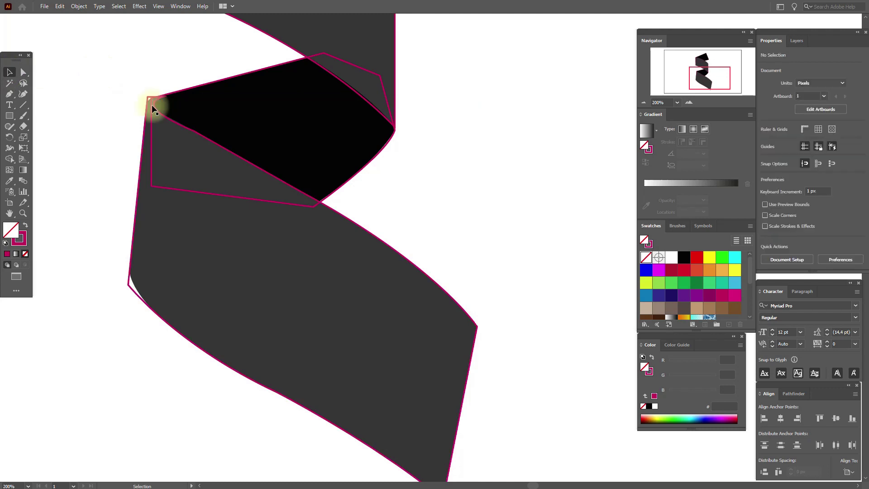
Smooth the bend in the lower segment's outline along the black fold's lower edge with the Smooth tool, then deselect it
left_click(203, 137)
mouse_move(9, 127)
left_mouse_down()
mouse_move(23, 141)
mouse_move(30, 137)
left_mouse_up()
left_click(9, 72)
left_click(165, 121)
left_click(9, 126)
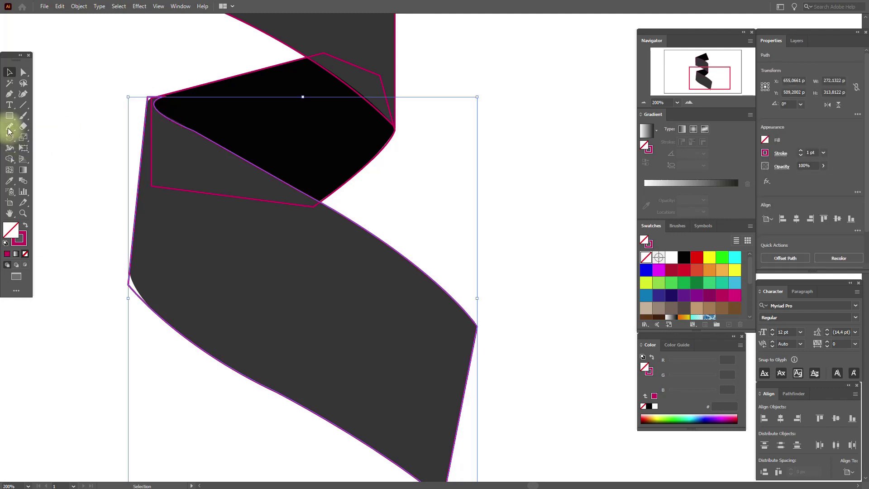
left_click_drag(190, 129, 202, 138)
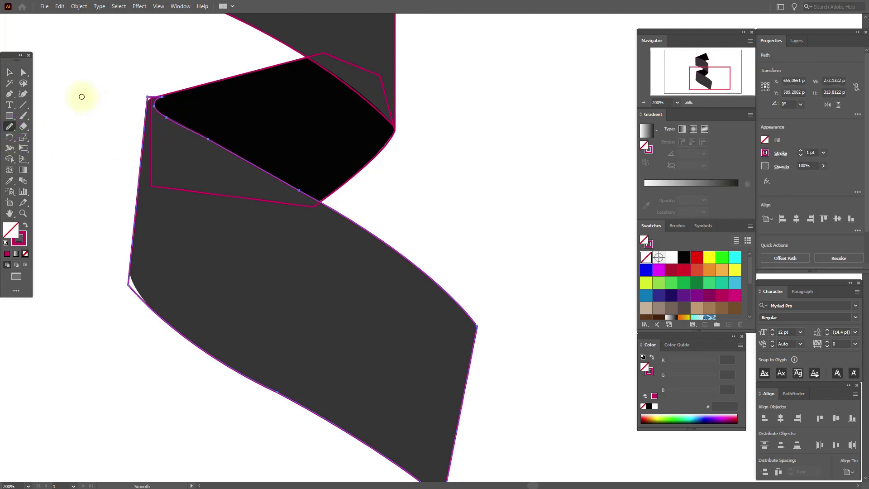
left_click(9, 72)
left_click(66, 77)
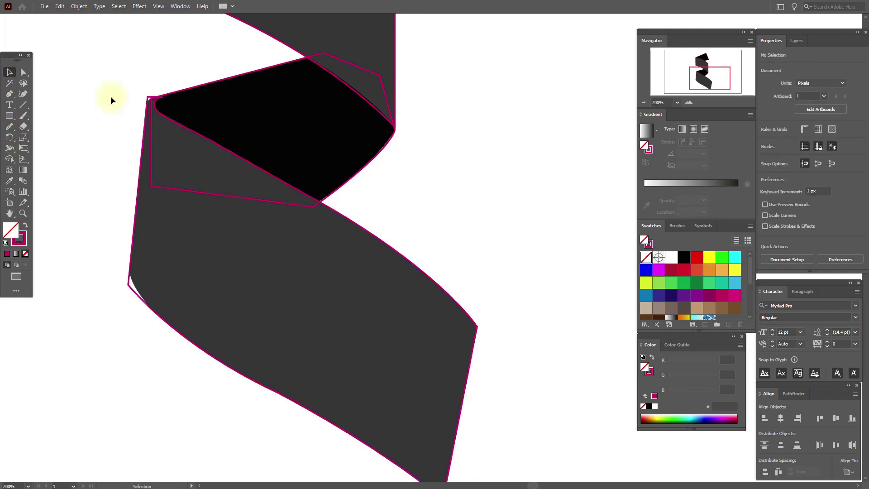
Round the upper-left and lower-left corners of the lower grey segment's outline to match the reference, then deselect it
left_click_drag(177, 121, 158, 111)
left_click(23, 73)
left_click(155, 97)
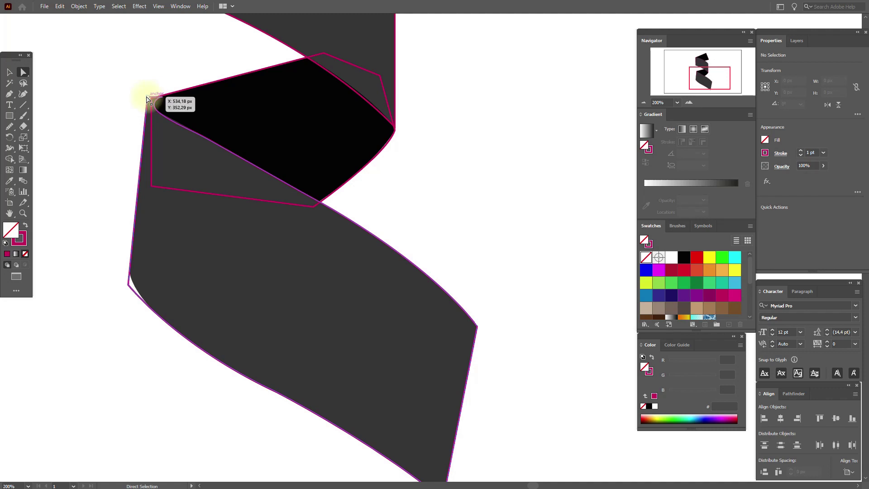
left_click(154, 106)
left_click_drag(154, 106, 159, 109)
left_click_drag(130, 284, 201, 322)
left_click(106, 306)
Increase the rounding of the upper grey segment outline's upper-right corner to follow the reference, then deselect it
left_click(7, 233)
left_click(9, 211)
left_click_drag(357, 235, 304, 347)
left_click_drag(356, 194, 351, 317)
left_click(23, 72)
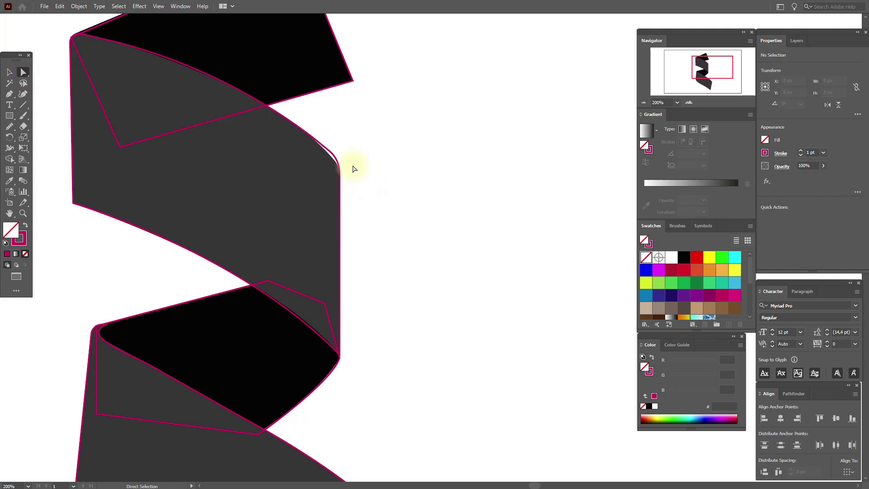
left_click(334, 157)
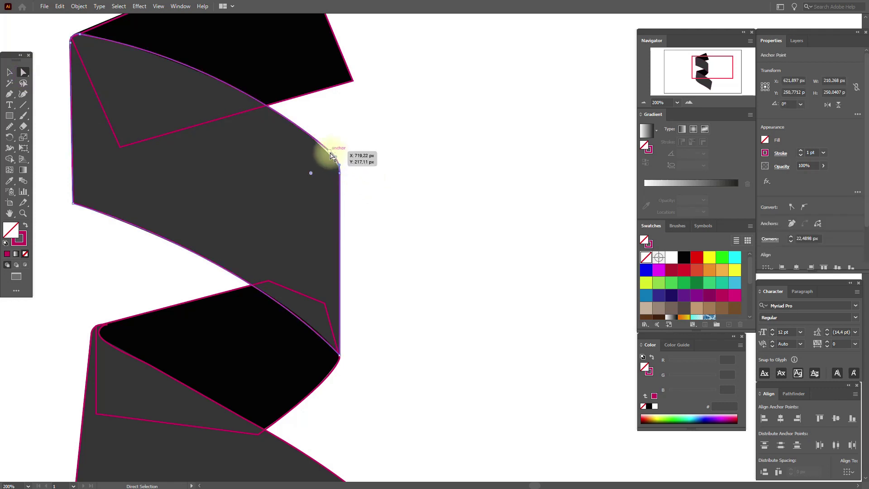
left_click_drag(311, 178, 292, 178)
left_click(372, 178)
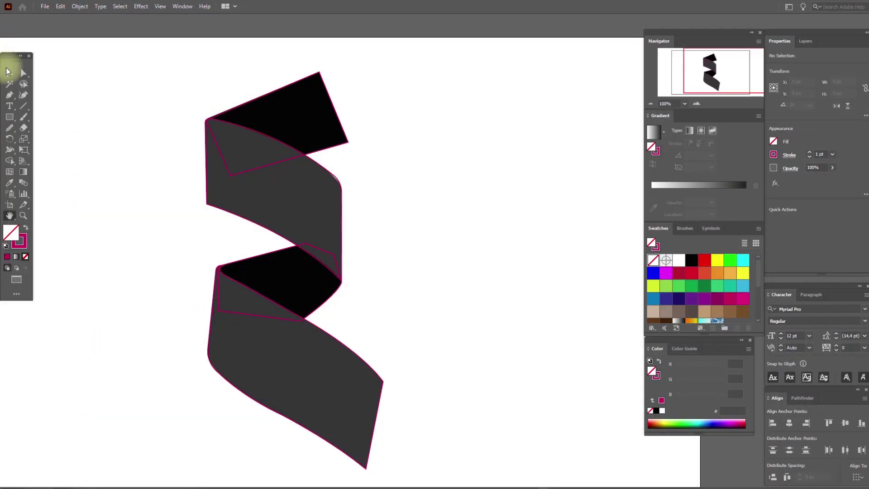
Move all black and grey reference shapes together to the right, clear of the traced outlines, and deselect them
left_click(281, 116)
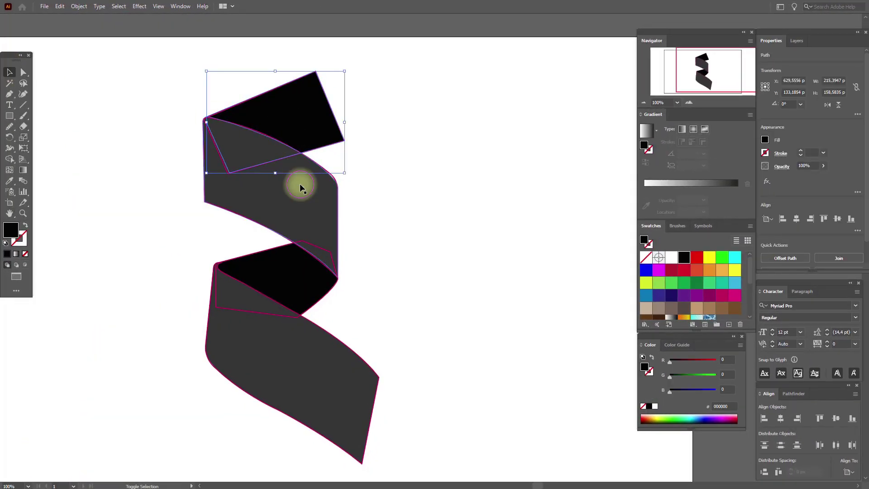
left_click(283, 271, "shift")
left_click(285, 363, "shift")
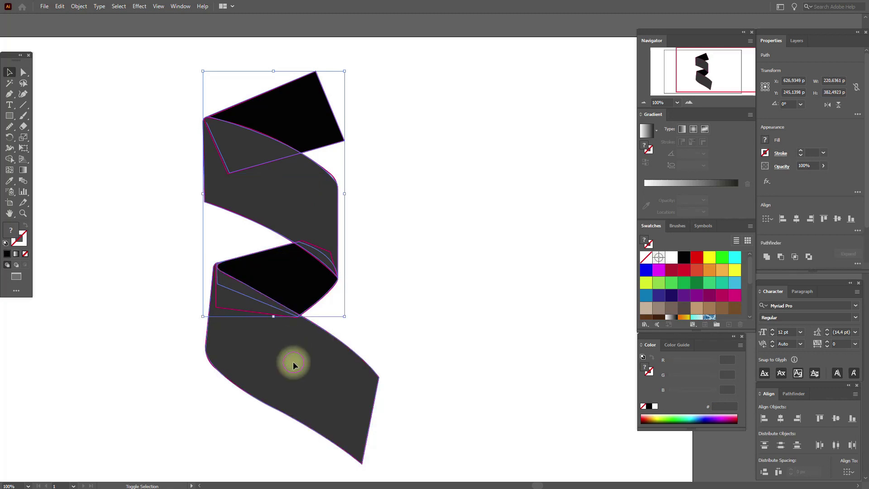
left_click_drag(285, 363, 525, 356)
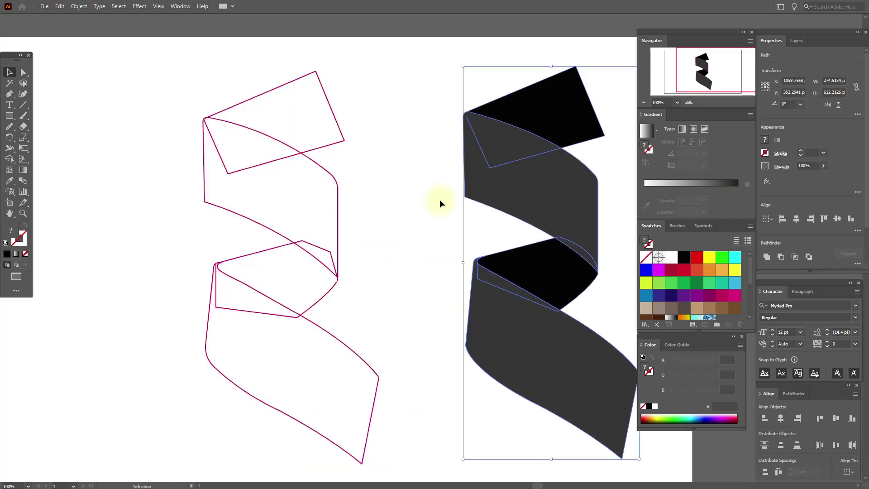
left_click(360, 164)
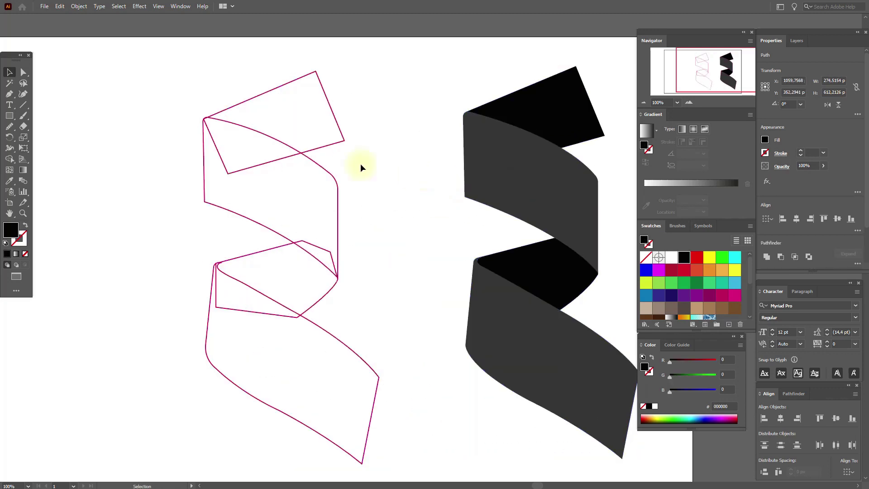
Bring the outlines of the two grey segments to the front, then deselect them
left_click(319, 166)
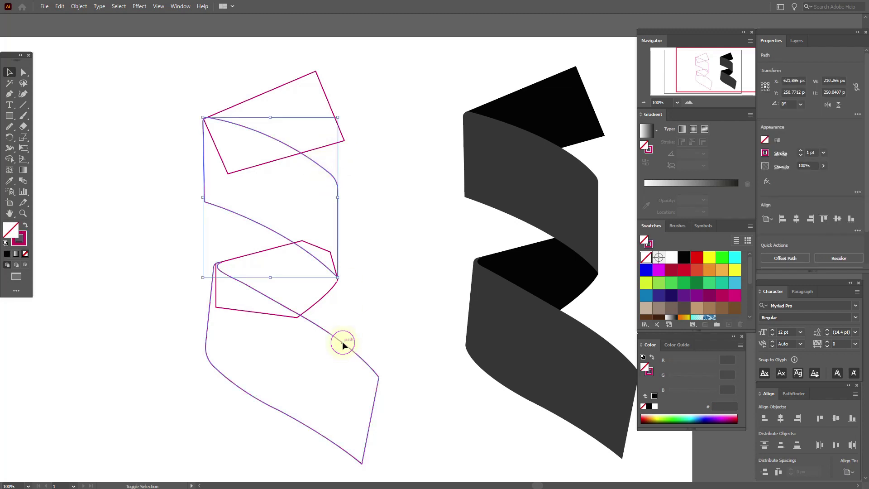
left_click(342, 341, "shift")
right_click(342, 341)
mouse_move(418, 296)
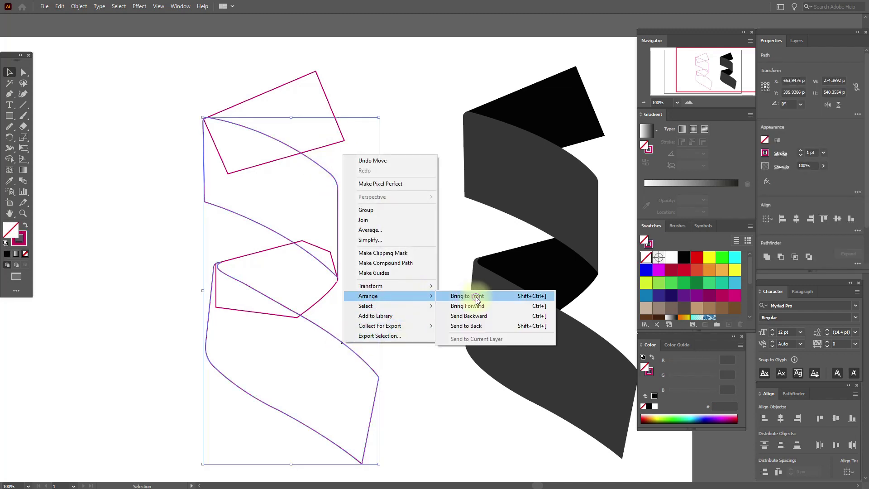
left_click(474, 297)
left_click(355, 251)
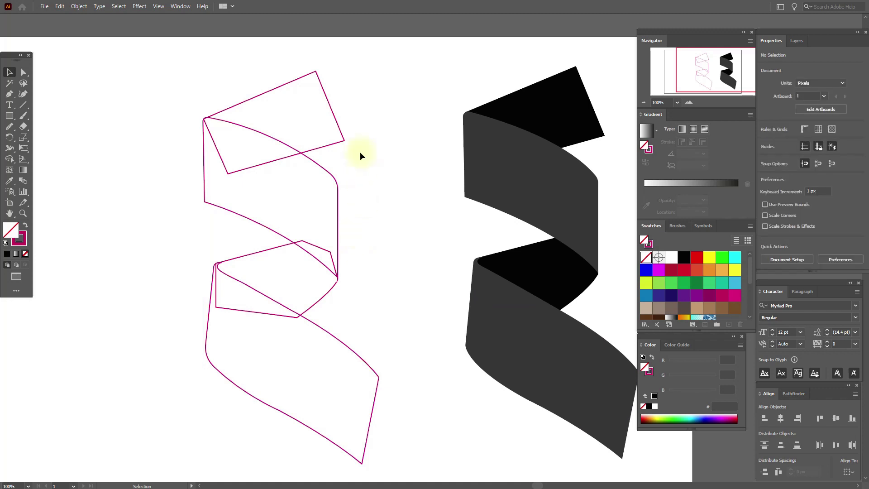
Remove the stroke from the topmost fold's outline and fill it with the white-to-black linear gradient swatch
left_click(341, 146)
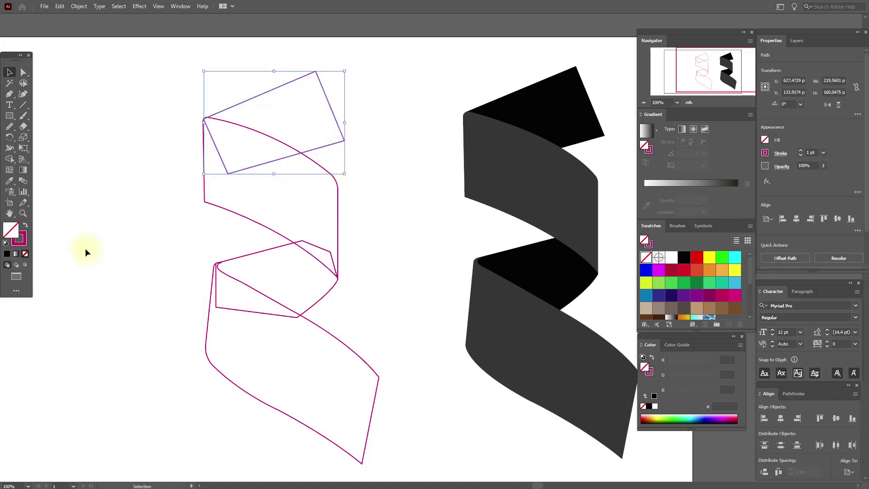
left_click(20, 241)
left_click(26, 254)
left_click(8, 228)
scroll(751, 278, "down", 5)
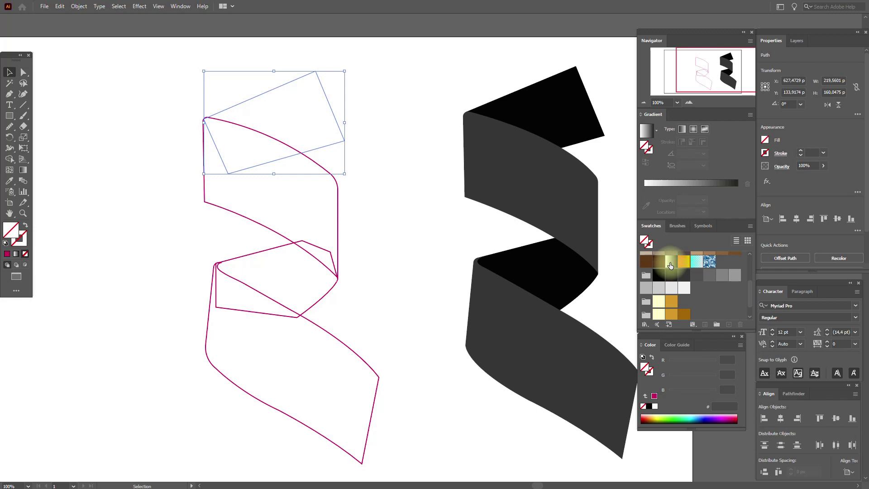
left_click(670, 265)
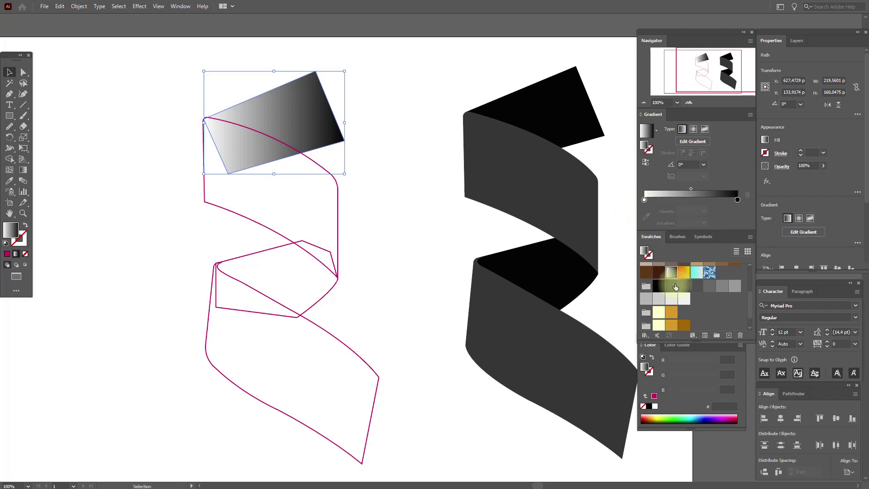
Recolor the topmost fold's linear gradient with a gold starting stop and a pale yellow ffffca ending stop
left_click_drag(671, 312, 646, 200)
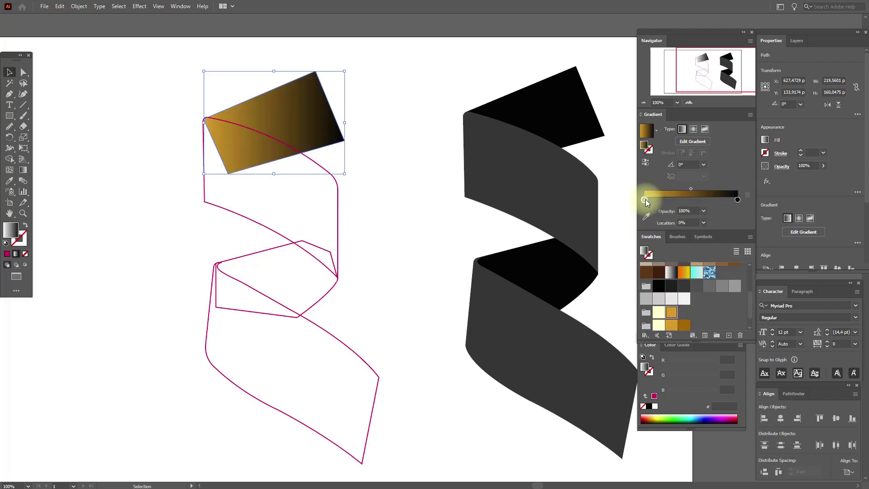
left_click_drag(658, 312, 737, 200)
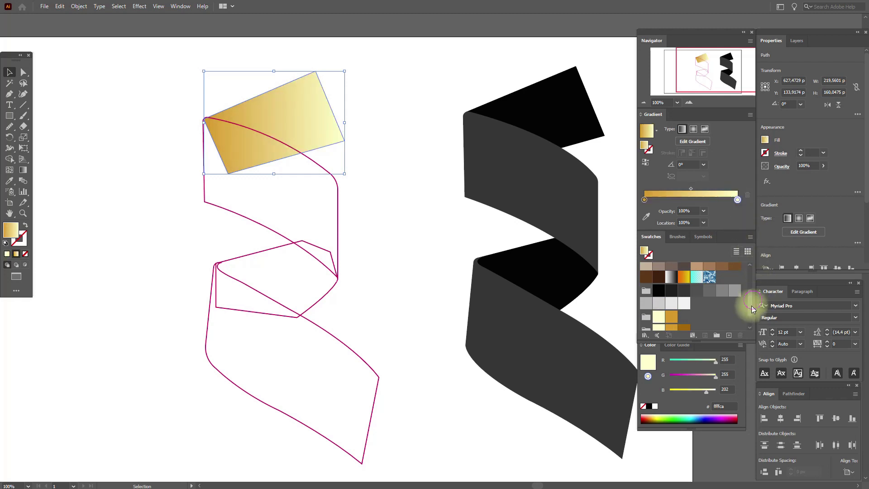
scroll(749, 305, "down", 2)
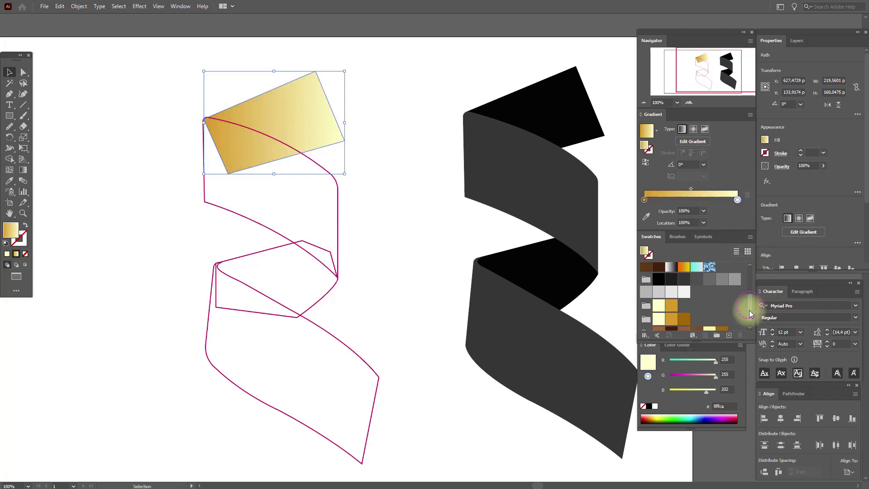
Fill the upper front segment's outline with the white-to-black linear gradient swatch and remove its stroke
left_click(338, 207)
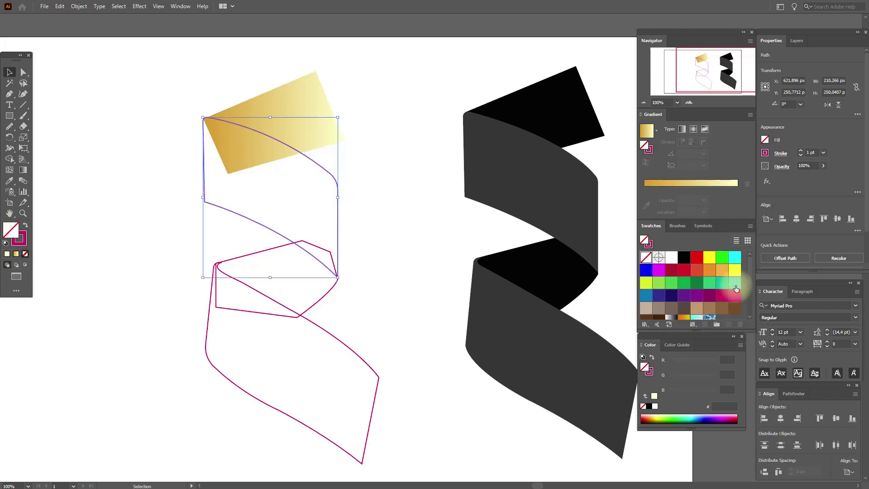
left_click_drag(751, 272, 753, 291)
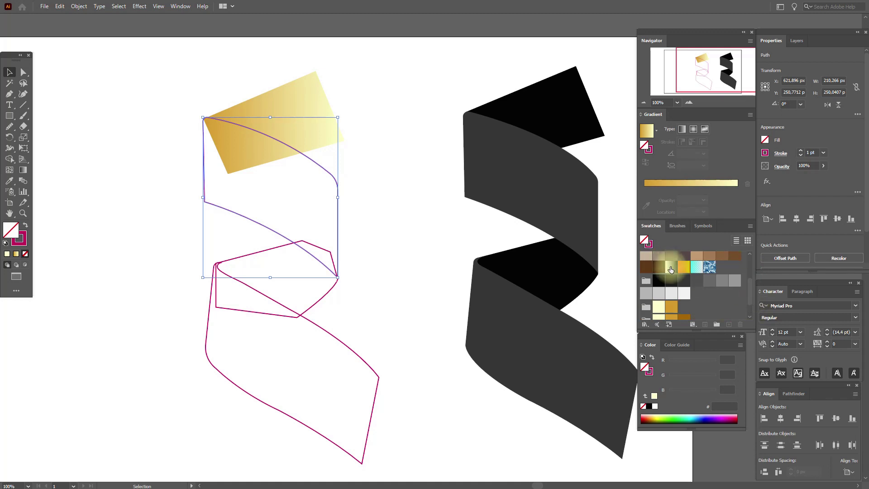
left_click(670, 267)
left_click(23, 242)
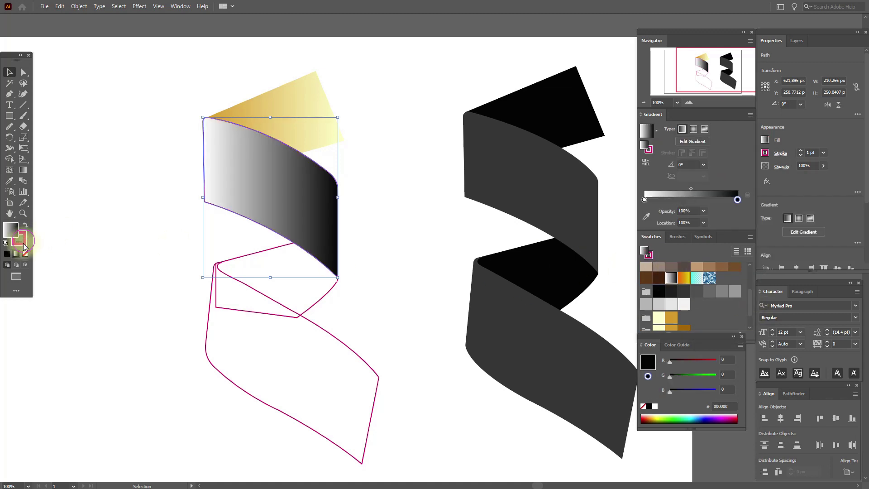
left_click(25, 253)
left_click(9, 230)
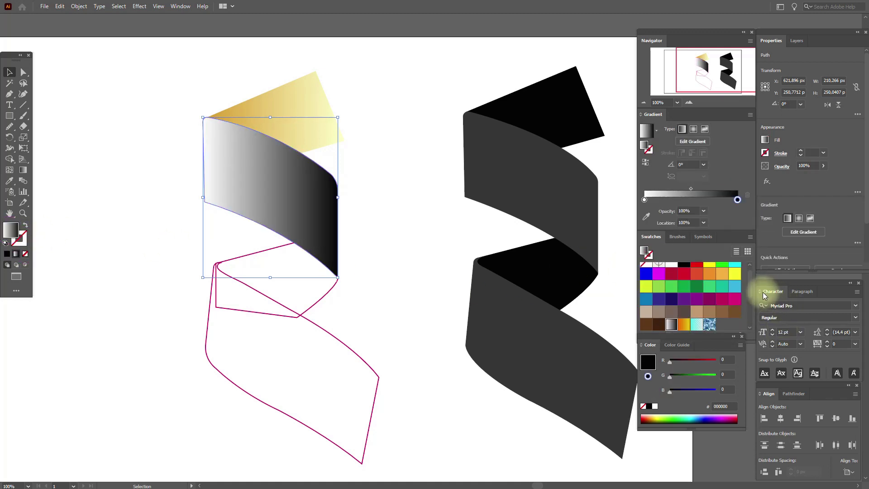
Give the upper front segment's gradient a brown start, then stops of 491b02 at about 15%, 996233 at 45% and 814b1b at 53%
left_click_drag(751, 294, 748, 325)
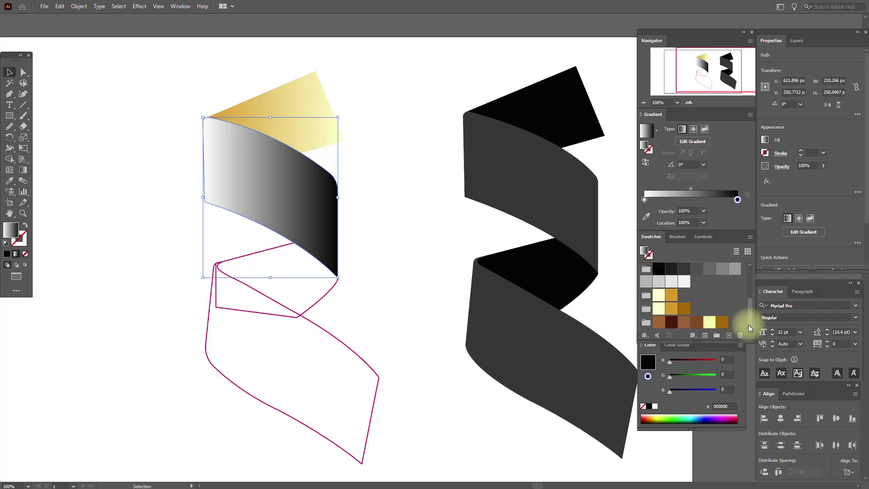
left_click_drag(658, 326, 659, 204)
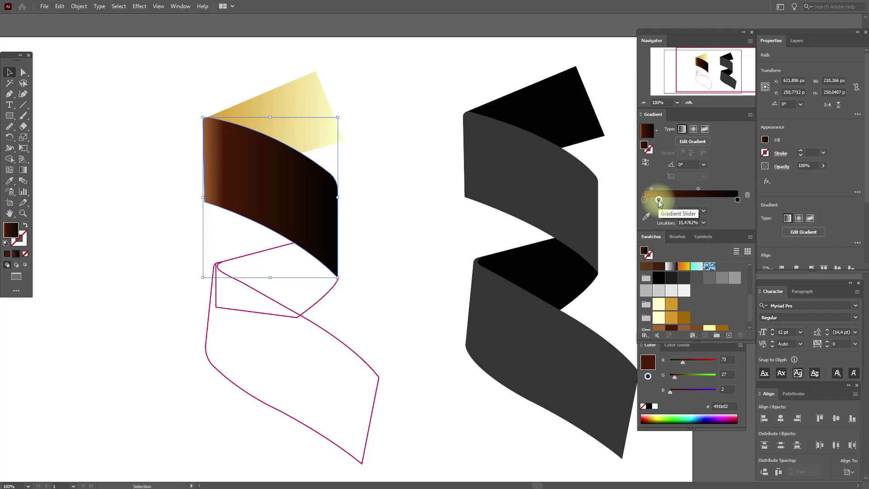
left_click_drag(684, 328, 696, 215)
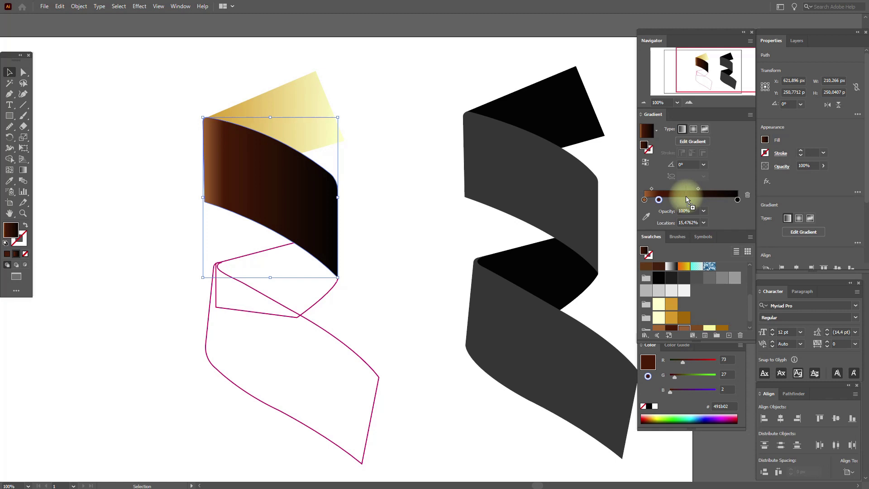
left_click_drag(685, 195, 685, 195)
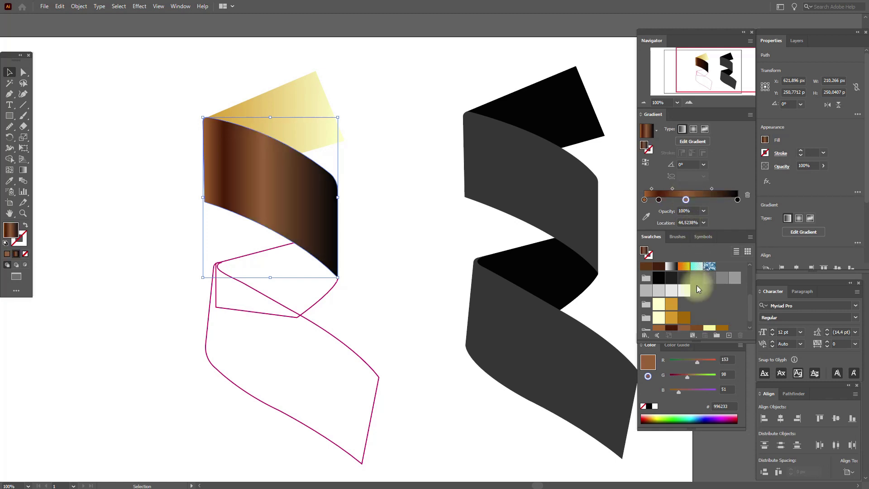
left_click_drag(696, 328, 694, 200)
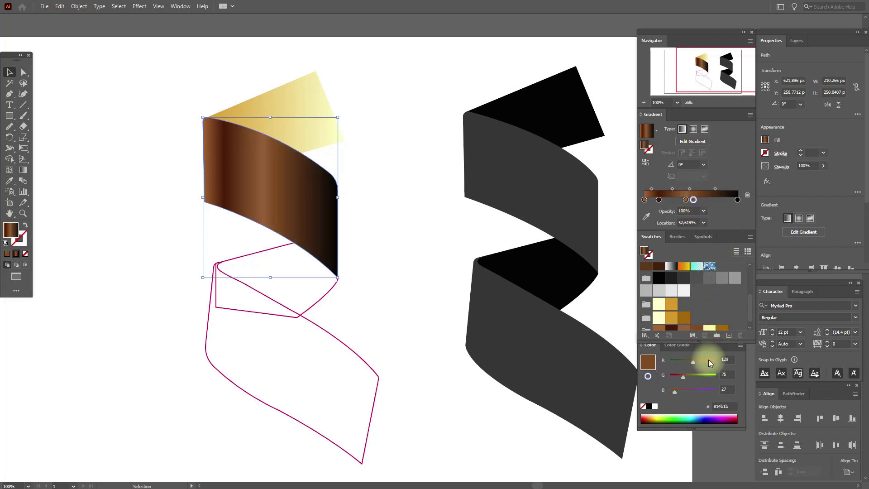
Add gradient stops fbf39f at about 60%, a9662b at 67% and a96600 at 78%, and recolor the black end stop to a9662b
left_click_drag(715, 331, 701, 201)
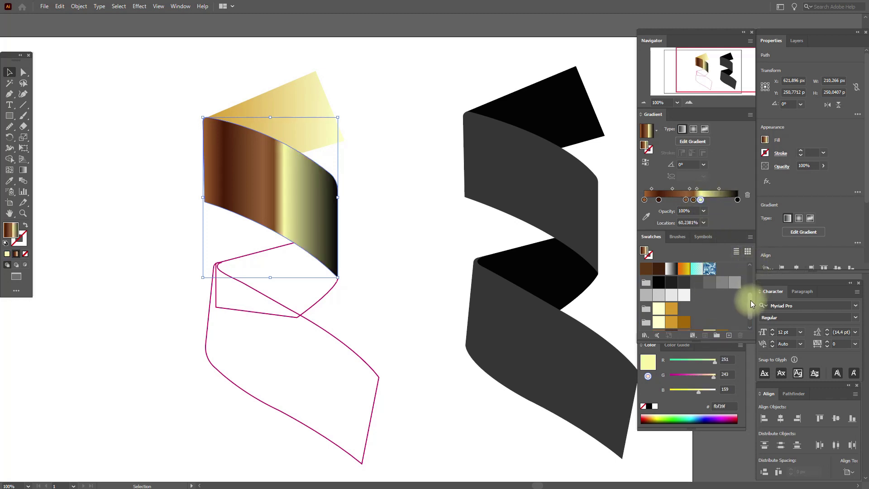
scroll(750, 300, "down", 1)
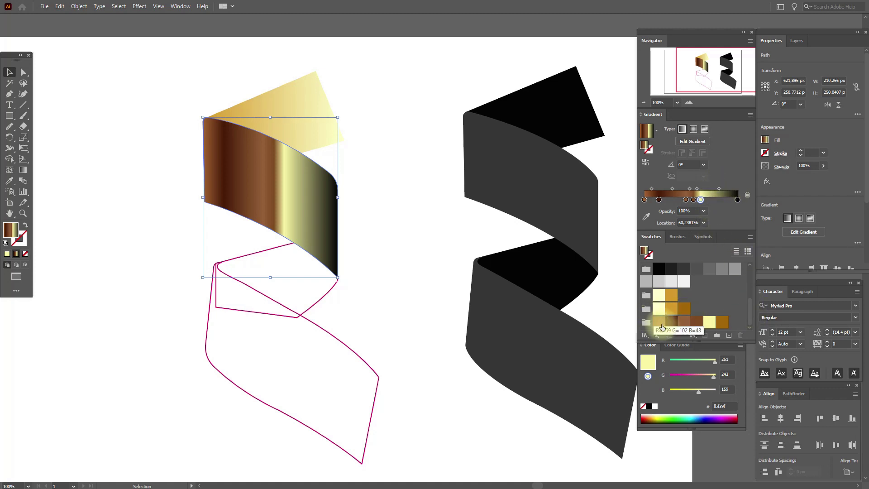
left_click_drag(661, 324, 714, 204)
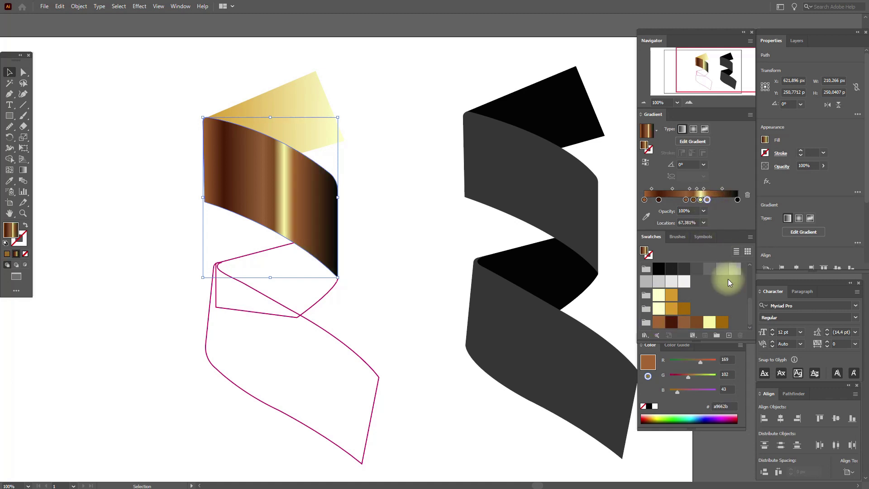
left_click_drag(722, 323, 717, 203)
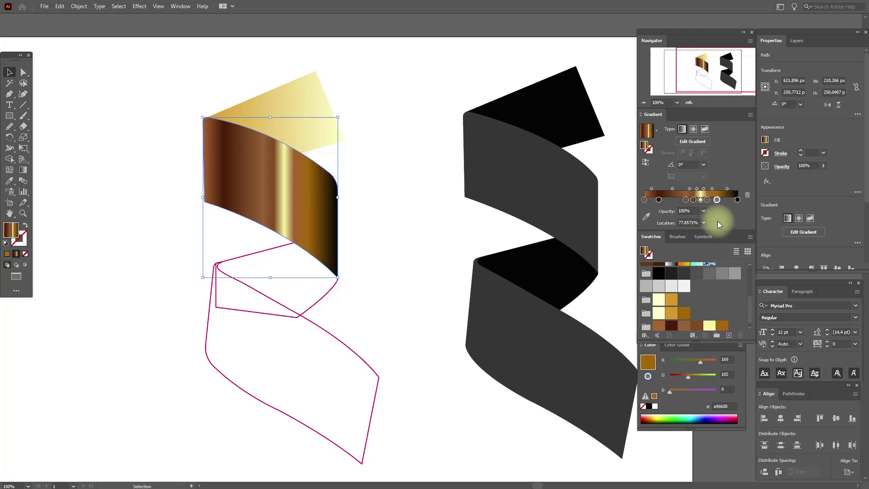
left_click_drag(659, 325, 740, 200)
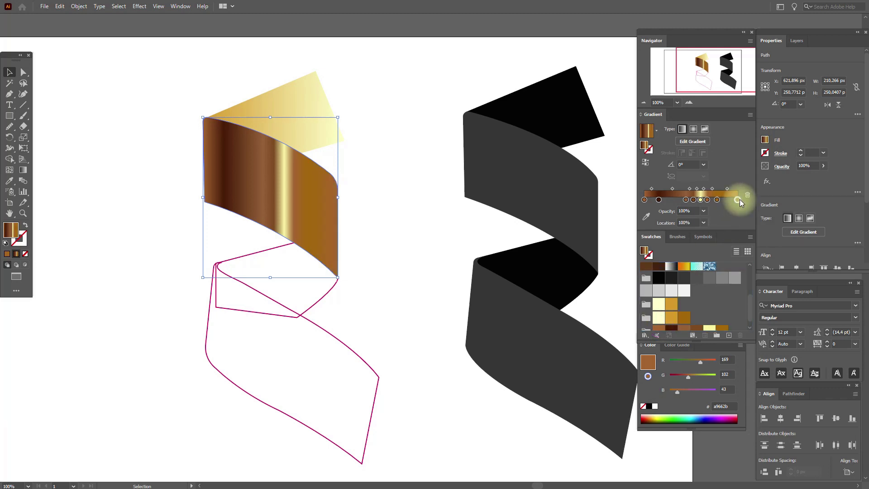
Shift the gradient's first midpoint to about 81% and set the gradient angle to 180°
left_click(652, 190)
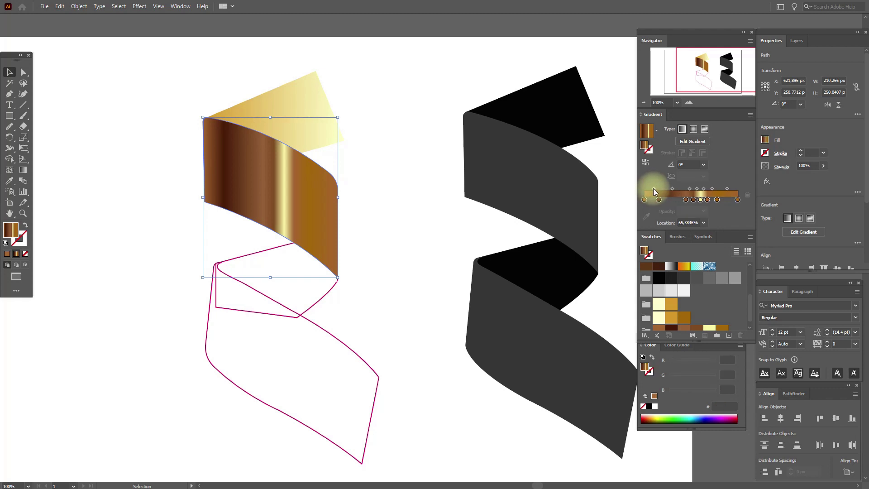
left_click_drag(652, 188, 655, 189)
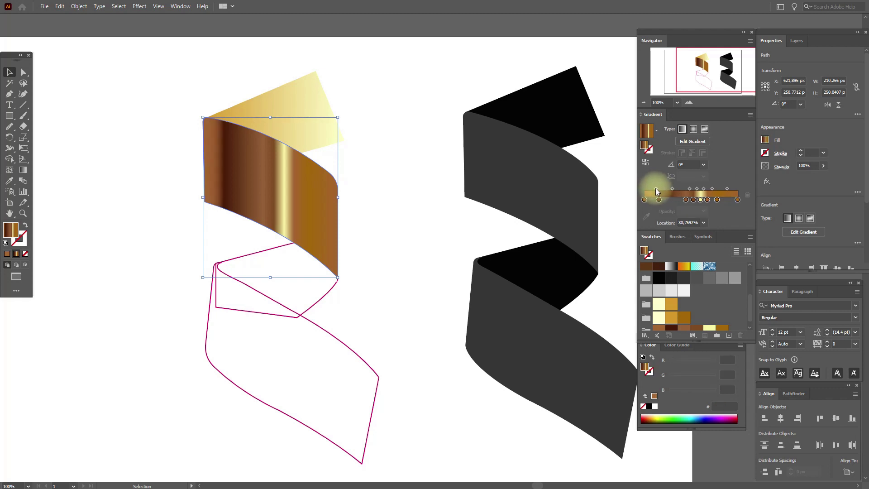
left_click(692, 164)
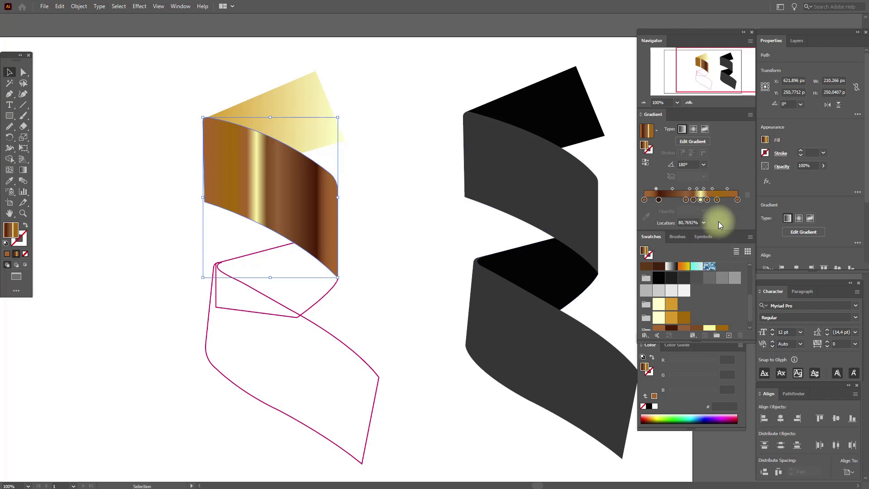
Move the dark brown stop to about 13%, its following midpoint to 76%, the a96600 stop to 82% and the adjacent a9662b stop to 69%; deselect
left_click(658, 200)
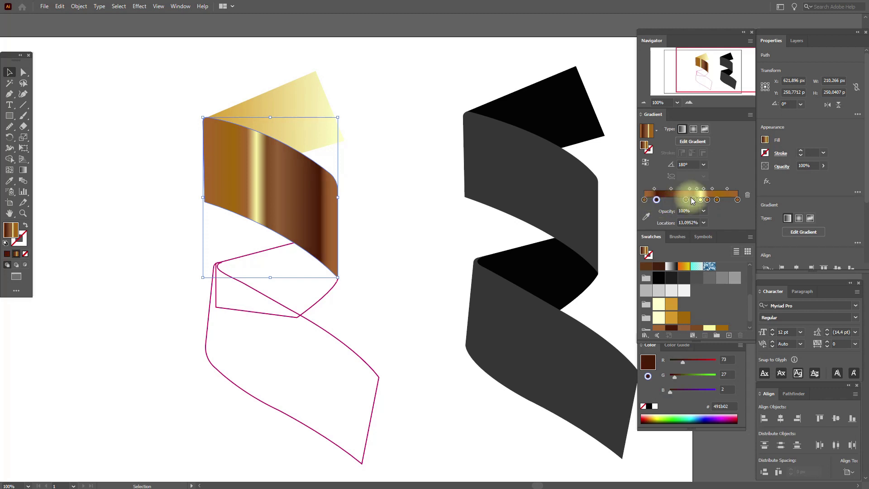
left_click_drag(674, 188, 677, 188)
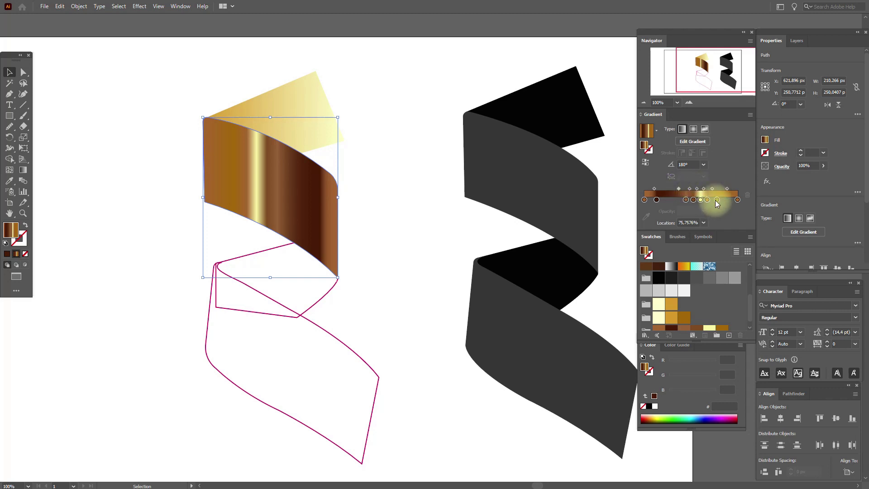
left_click_drag(718, 199, 720, 199)
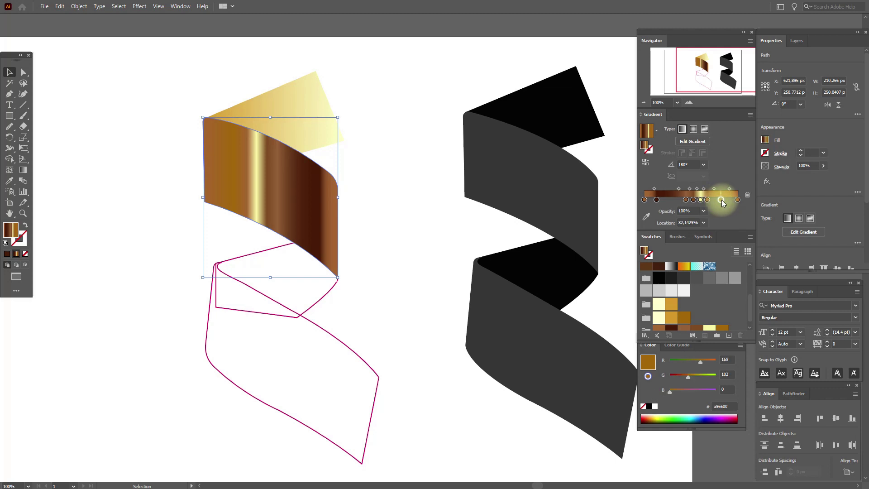
left_click_drag(721, 199, 721, 200)
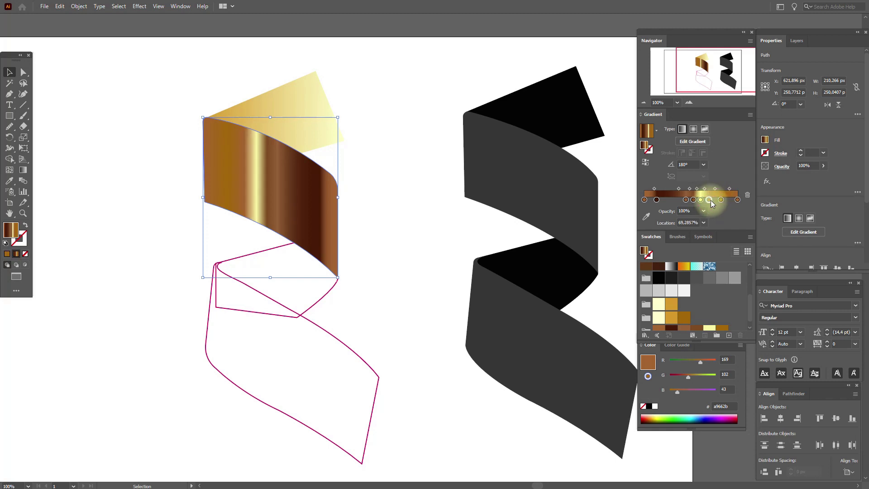
left_click(441, 207)
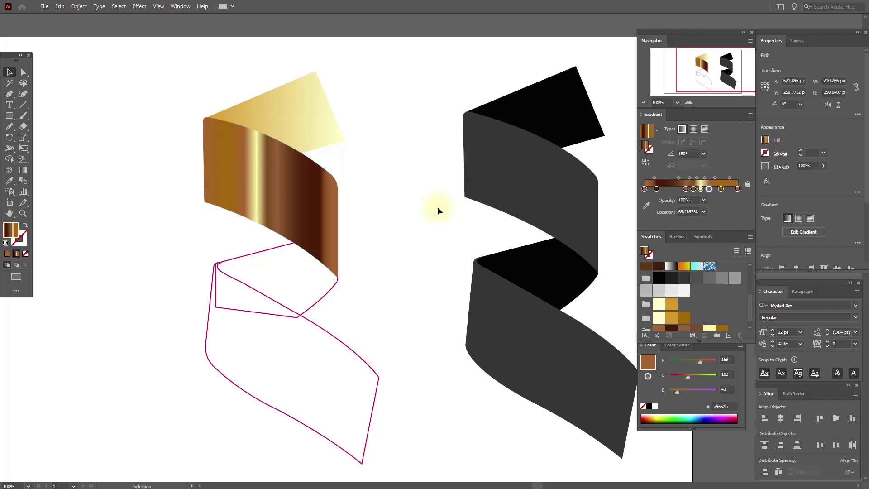
Fill the lower back fold's outline with the white-to-black linear gradient swatch, remove its stroke and make the fill active
left_click(324, 299)
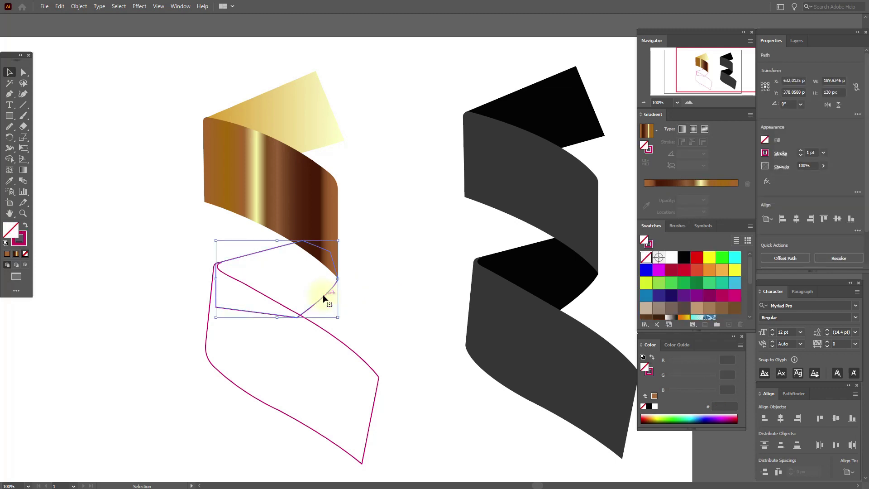
left_click_drag(751, 273, 751, 305)
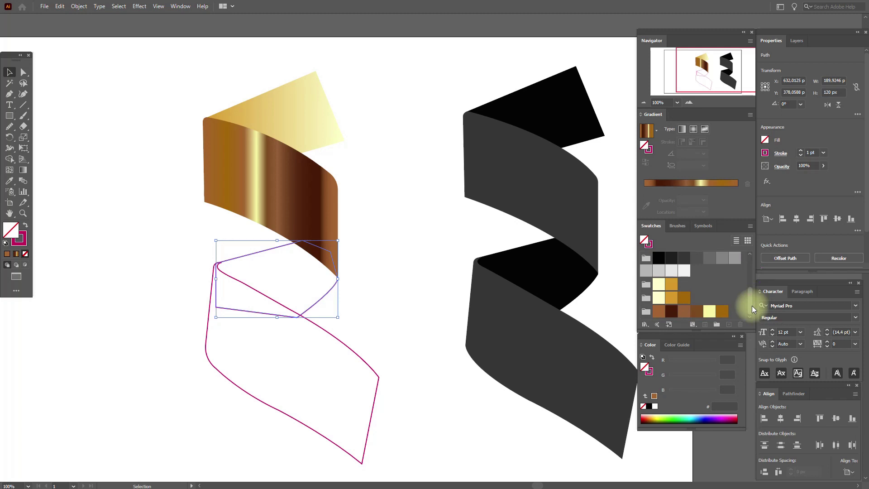
left_click_drag(752, 300, 751, 295)
left_click(672, 257)
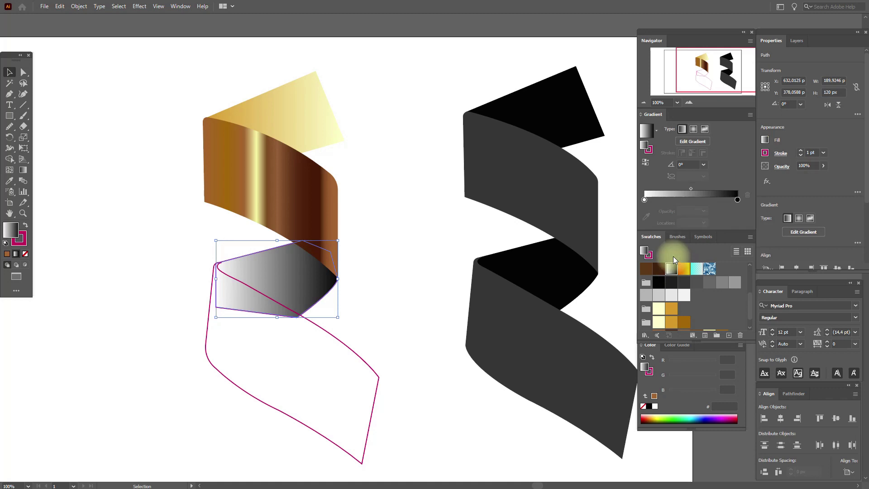
left_click(22, 241)
left_click(25, 254)
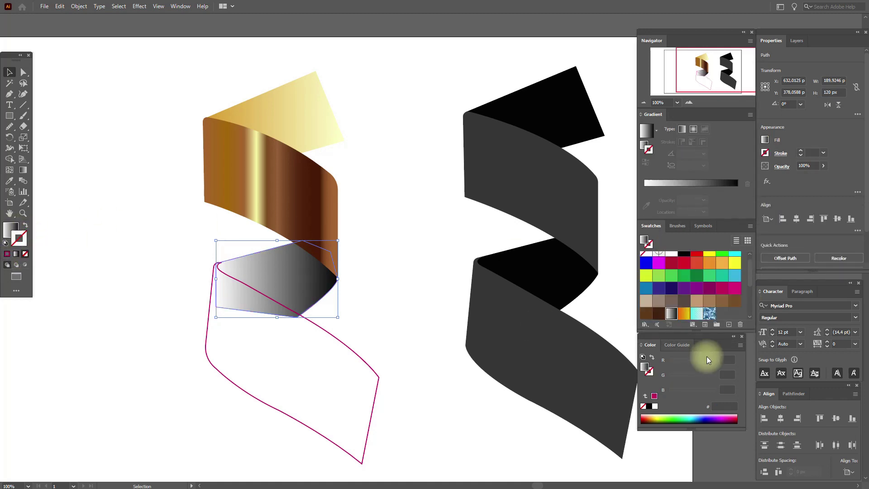
key("x")
Recolor the lower back fold's gradient with a96600 at both ends, dc9922 at about 34% and 72%, and ffffca at about 55%
left_click_drag(751, 284, 751, 315)
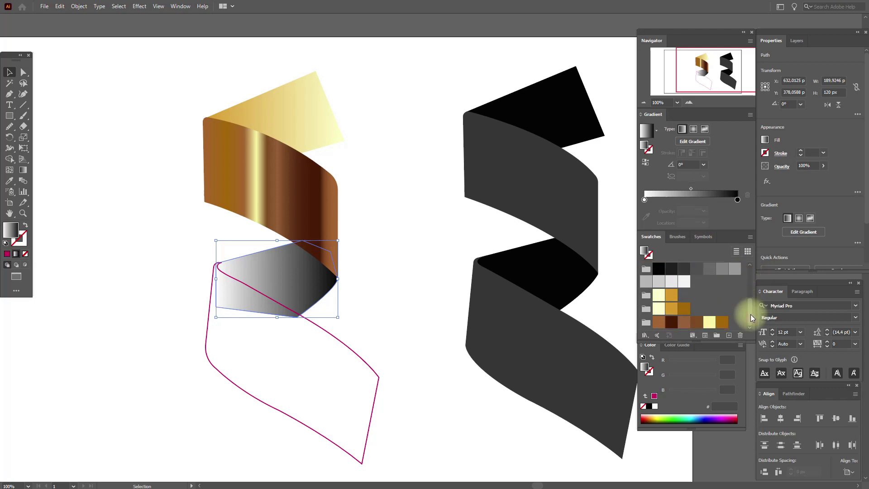
left_click_drag(684, 308, 645, 200)
left_click_drag(683, 312, 738, 199)
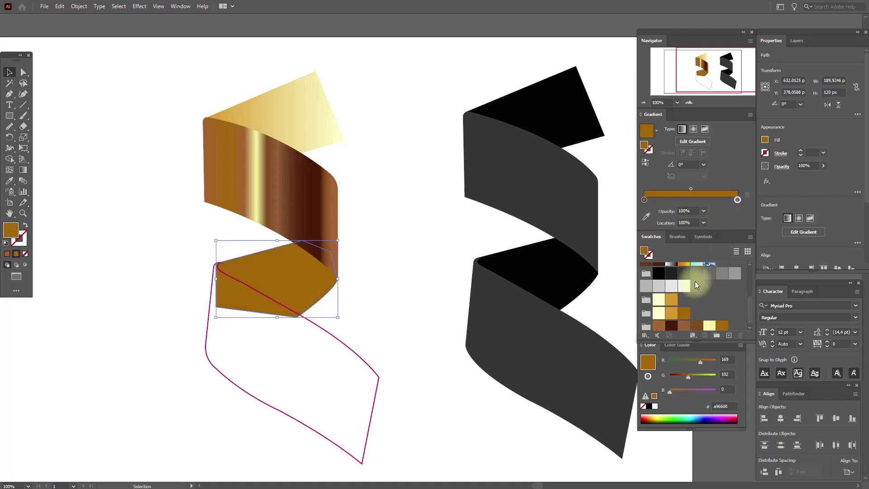
left_click_drag(671, 313, 675, 200)
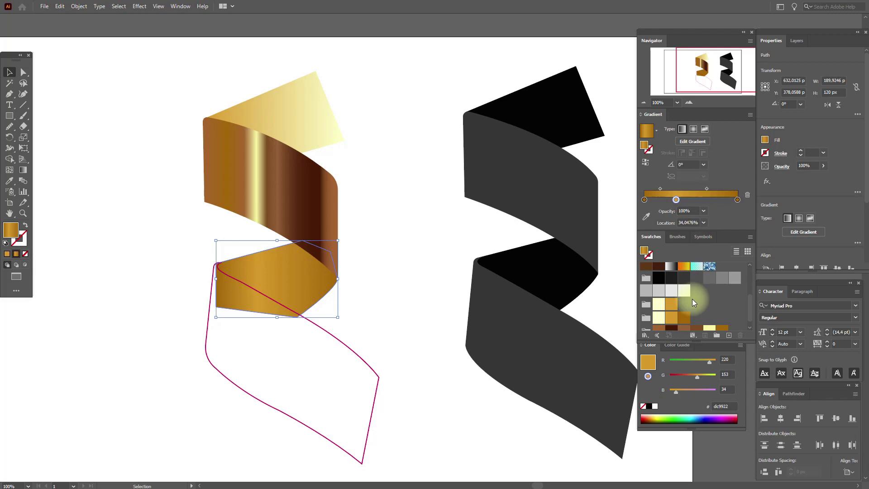
left_click_drag(684, 317, 711, 199)
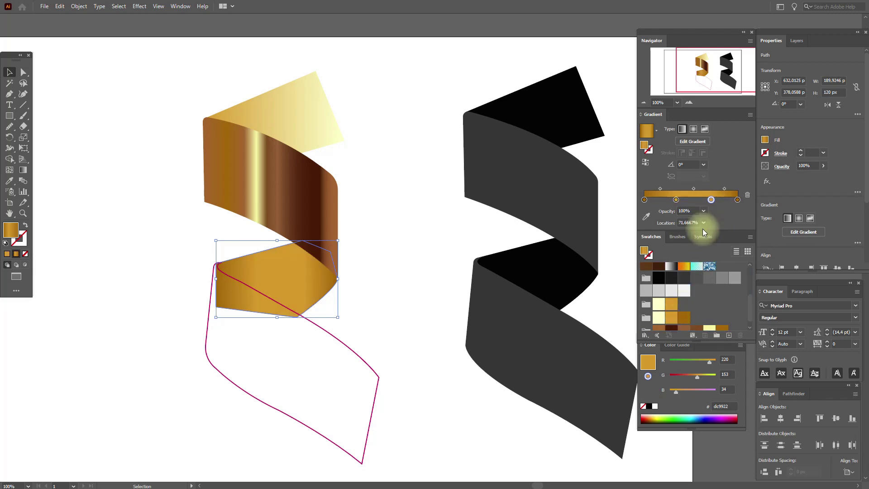
left_click_drag(659, 319, 696, 205)
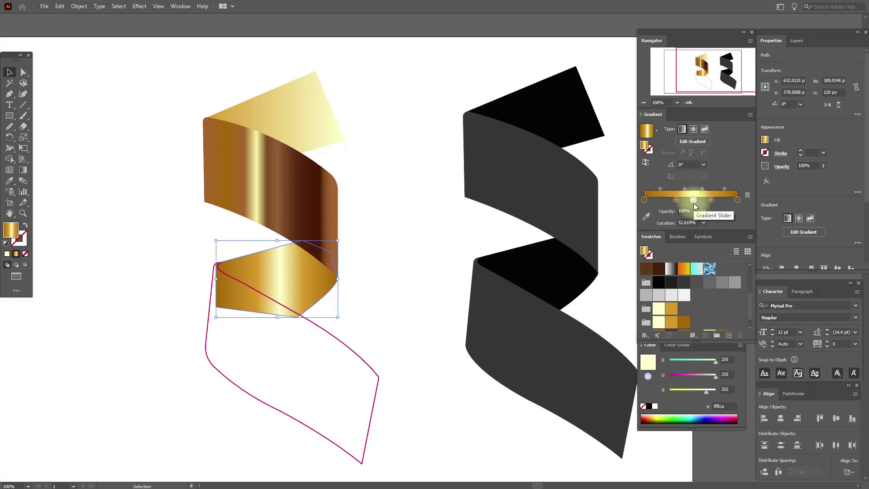
left_click_drag(693, 200, 696, 200)
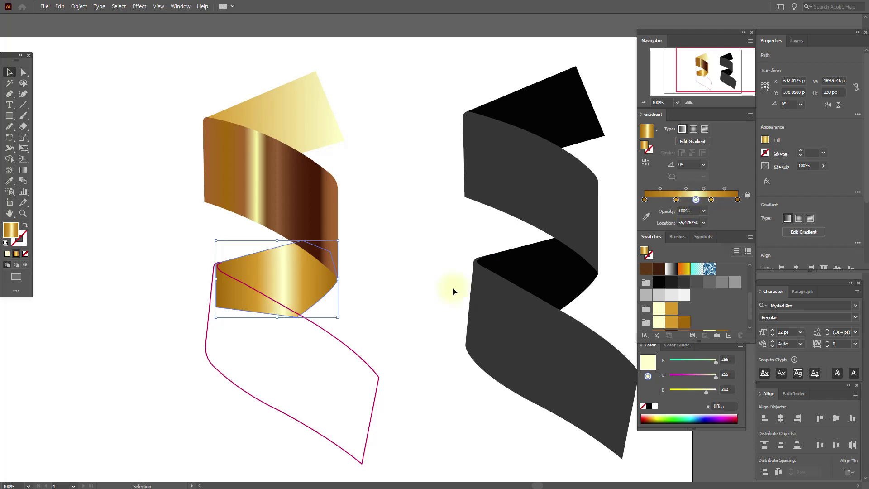
Copy the upper front fold's brown-gold gradient onto the lower front fold's outline with the Eyedropper, then deselect it
left_click(354, 351)
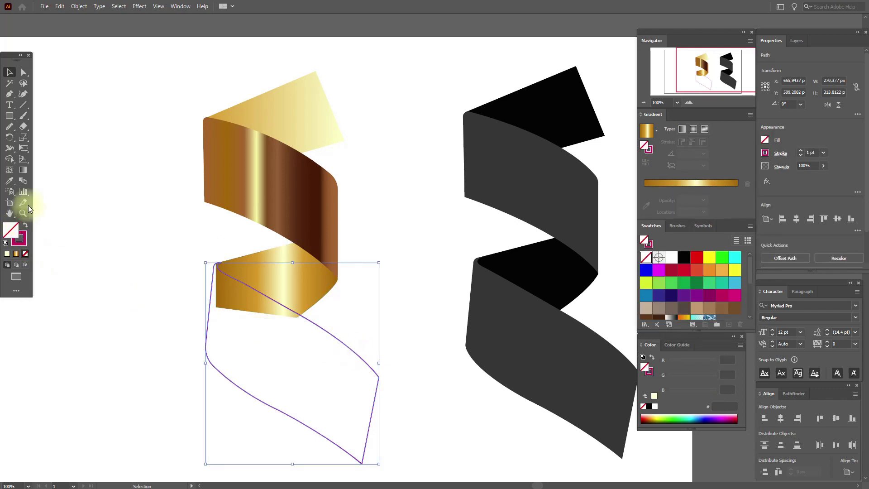
left_click(10, 181)
left_click(225, 175)
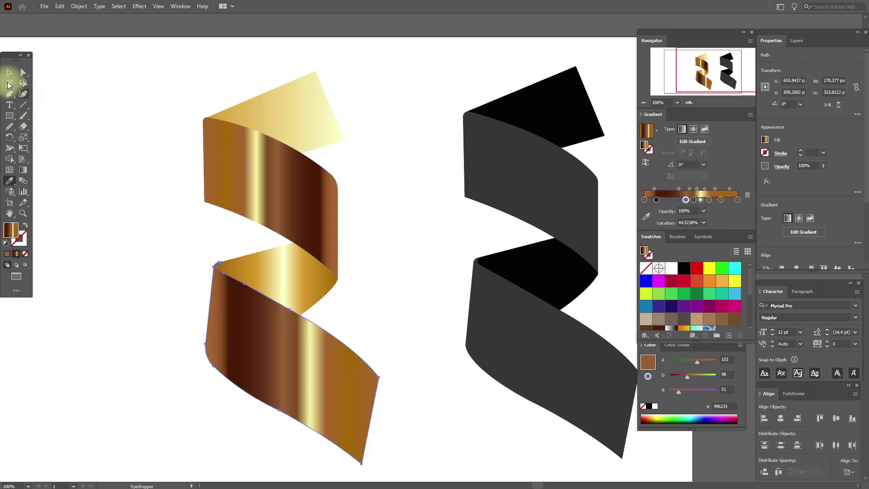
left_click(9, 74)
left_click(137, 174)
Set the lower front fold's gradient angle to 180°
left_click(273, 379)
left_click(627, 260)
left_click_drag(693, 165, 657, 166)
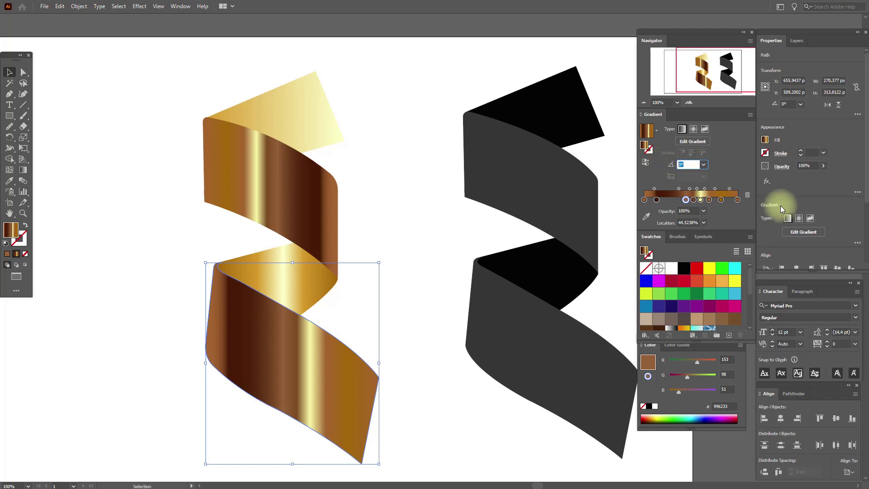
type("180")
key("Return")
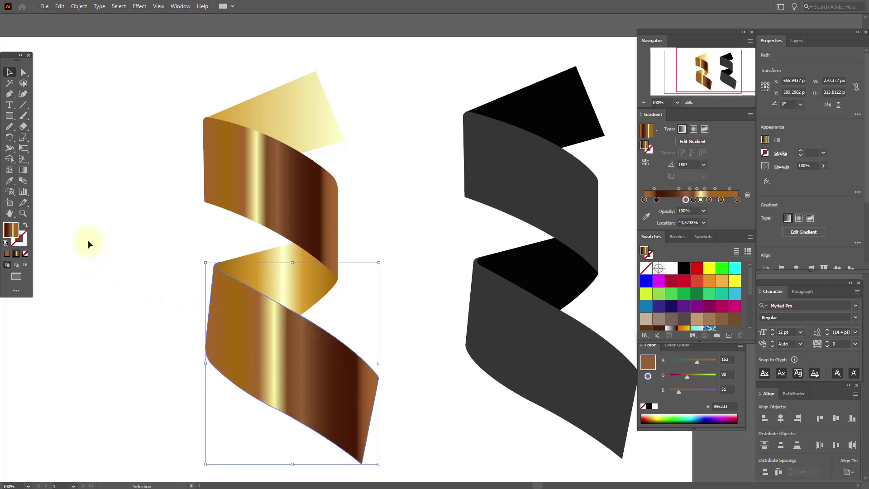
Tilt the lower front fold's gradient with the Gradient tool to an angle of about 169.85°, following the fold's slope
left_click(23, 169)
left_click(23, 213)
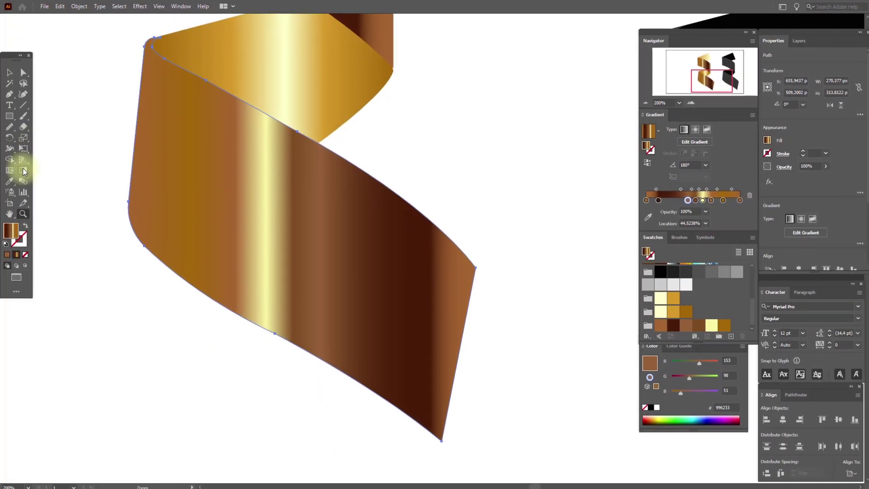
left_click(23, 170)
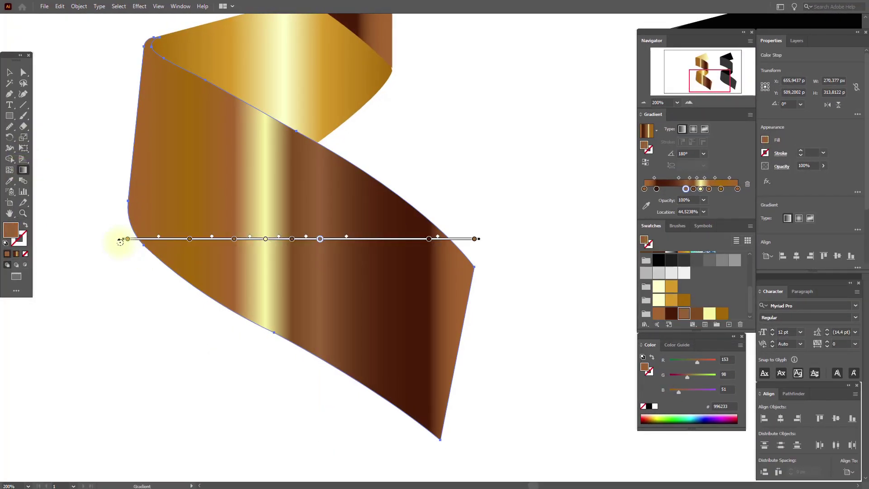
mouse_move(120, 242)
left_mouse_down()
mouse_move(119, 197)
mouse_move(132, 166)
mouse_move(127, 201)
left_mouse_up()
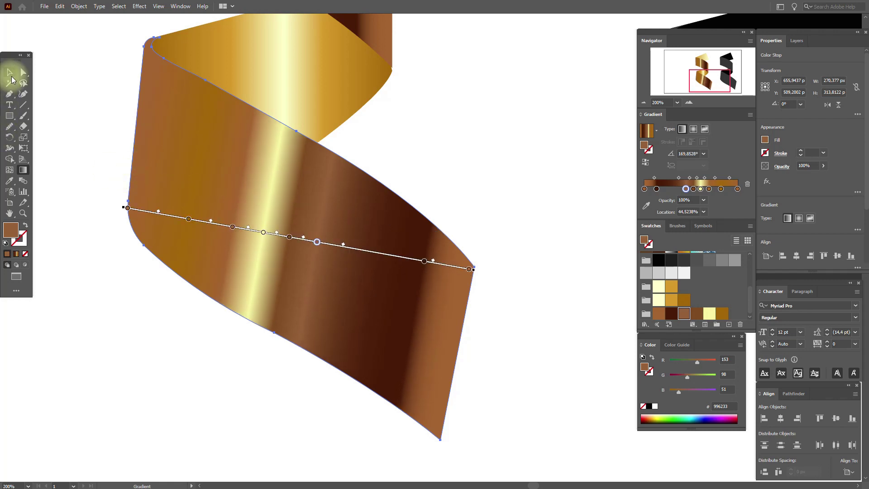
left_click(9, 72)
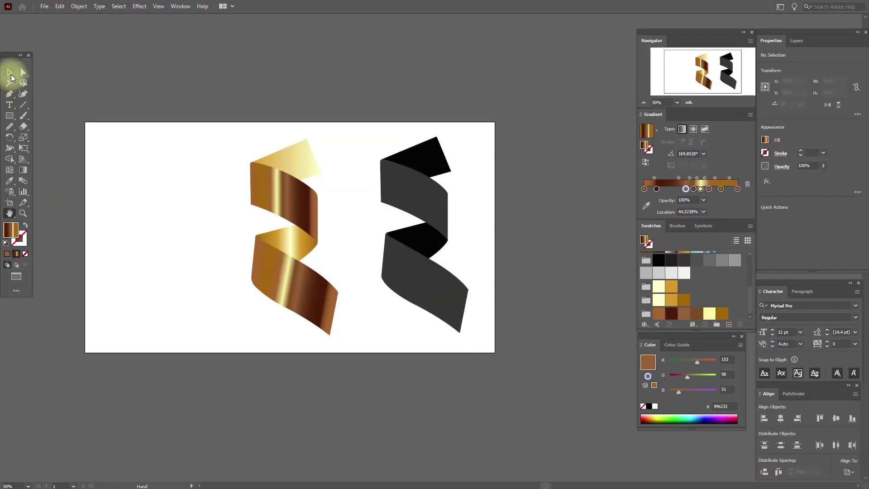
left_click(10, 74)
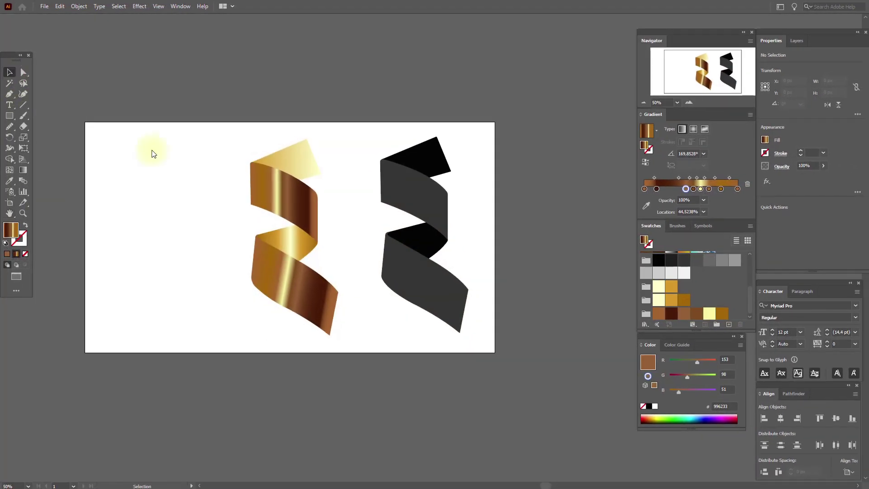
On the upper front fold's gradient, move the a9662b stop to about 72%, the pale yellow stop to 63% and the 814b1b stop to 55%; deselect
left_click(267, 190)
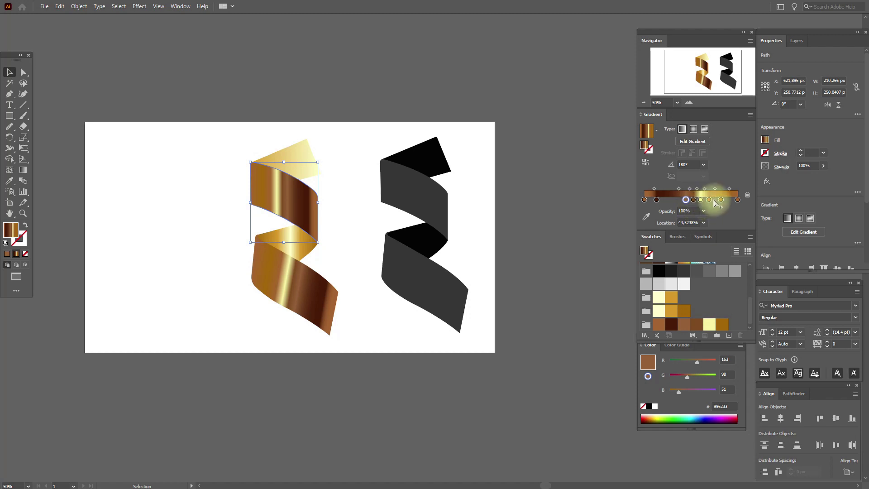
left_click_drag(708, 202, 710, 203)
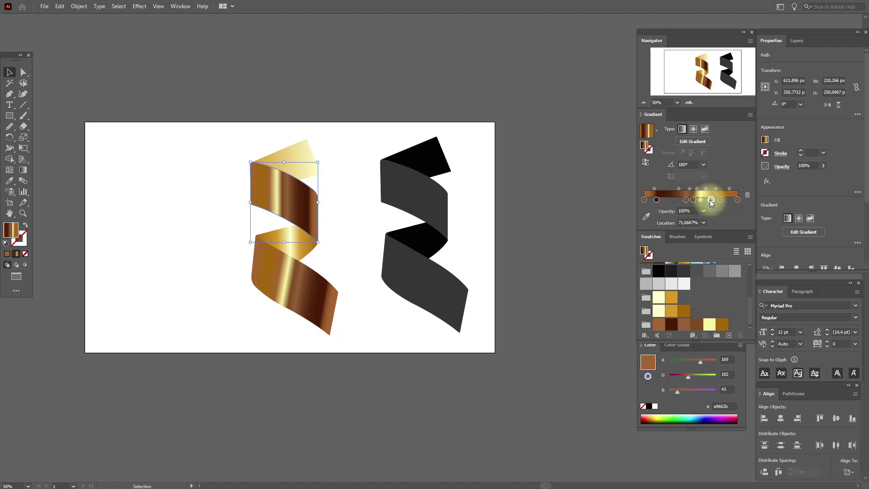
left_click(702, 200)
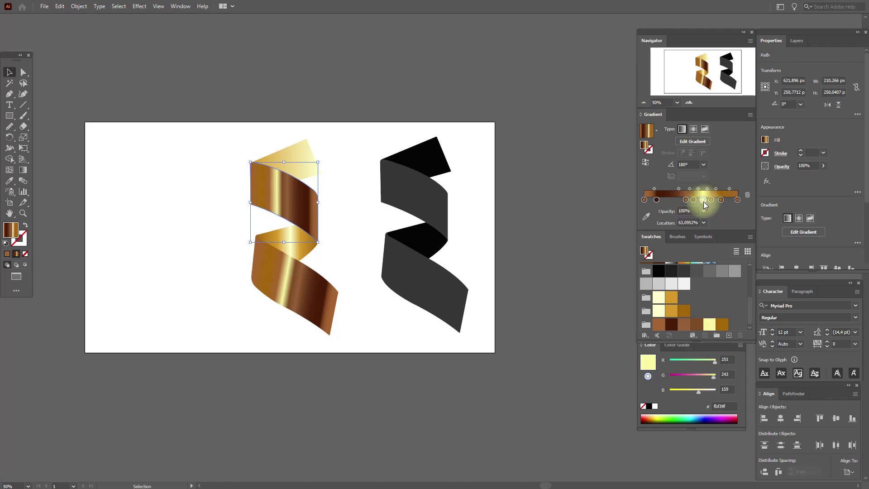
left_click(695, 200)
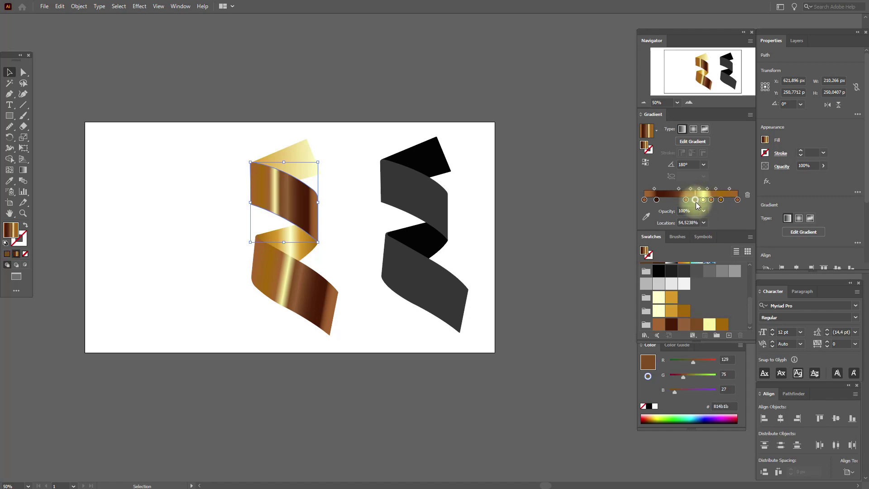
left_click(606, 206)
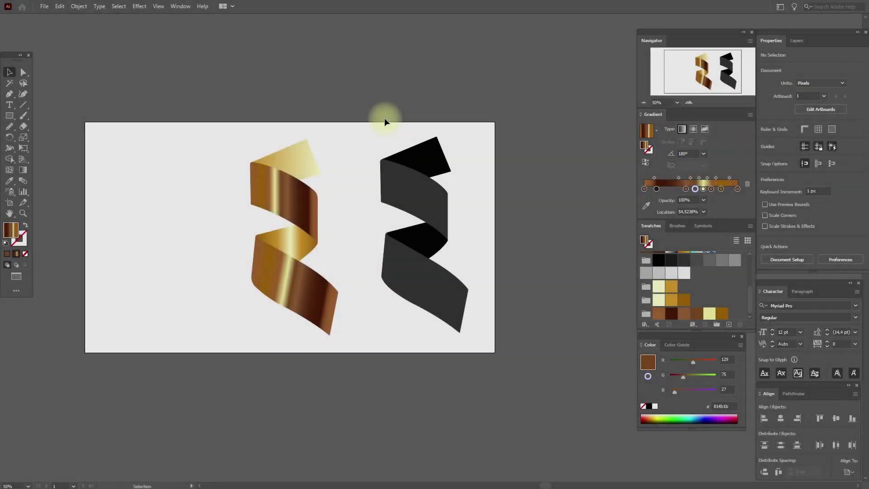
Delete the black reference ribbon and group all pieces of the gold ribbon
left_click_drag(385, 118, 462, 330)
key("Delete")
left_click_drag(194, 111, 360, 339)
key("ctrl+g")
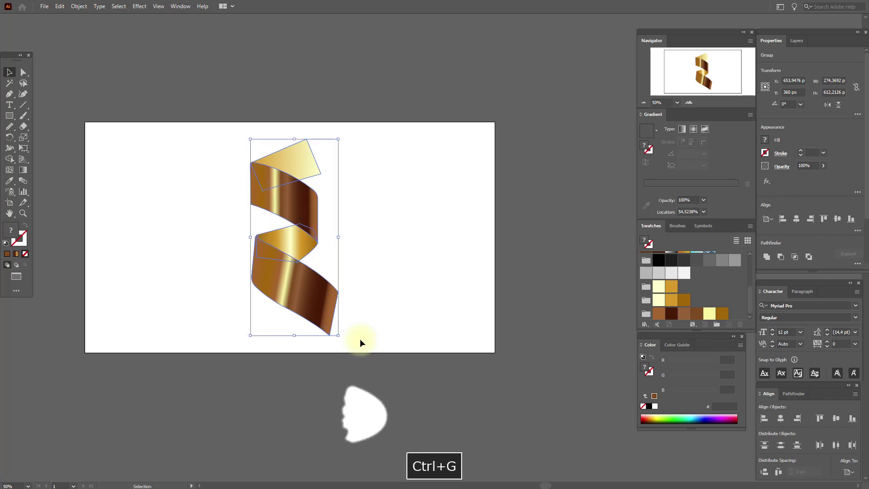
Scale the gold ribbon group down to about 102 × 229 px and move it to the artboard's upper-right area; deselect
left_click_drag(294, 335, 290, 211)
left_click_drag(293, 181, 439, 182)
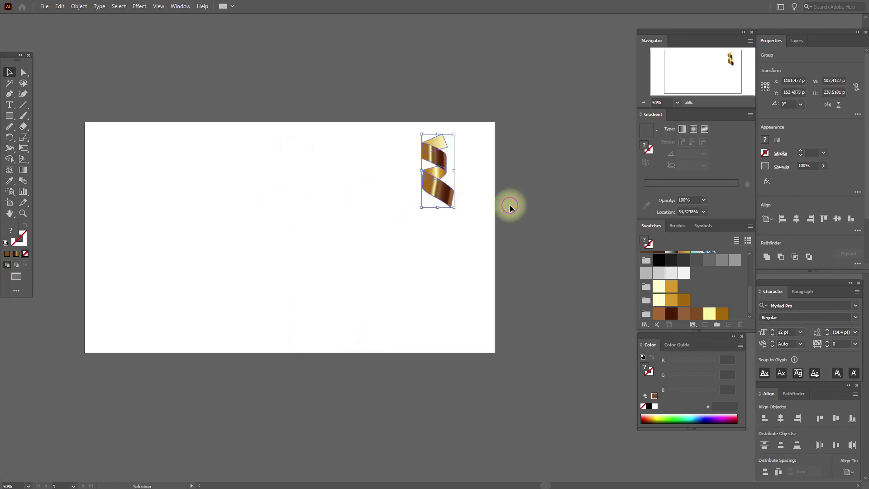
left_click(494, 267)
Draw a 1280 × 720 px rectangle covering the artboard and fill it with a radial gradient from 1a1a1a to black
mouse_move(11, 117)
left_mouse_down()
mouse_move(45, 116)
mouse_move(204, 186)
mouse_move(339, 281)
mouse_move(469, 313)
mouse_move(495, 352)
left_mouse_up()
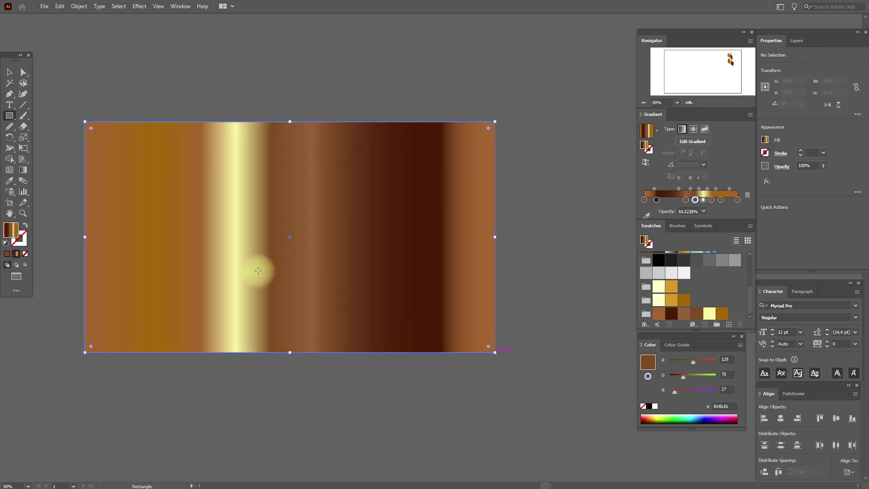
left_click(9, 72)
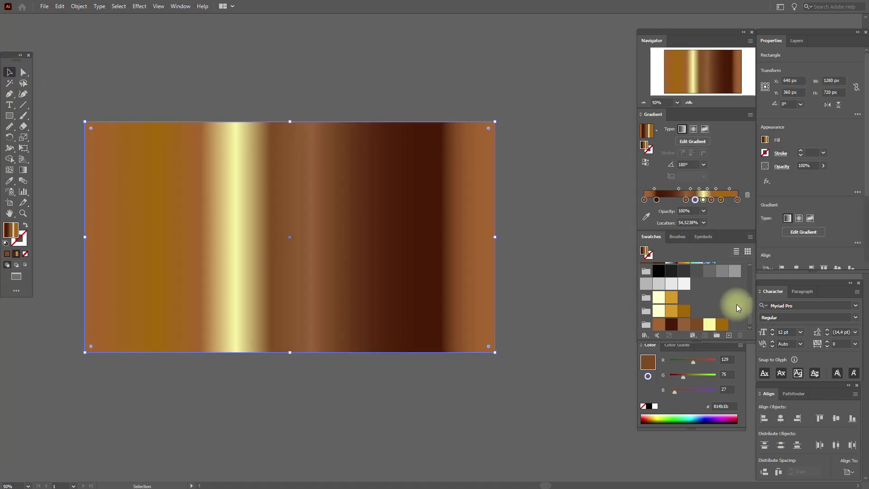
left_click(672, 264)
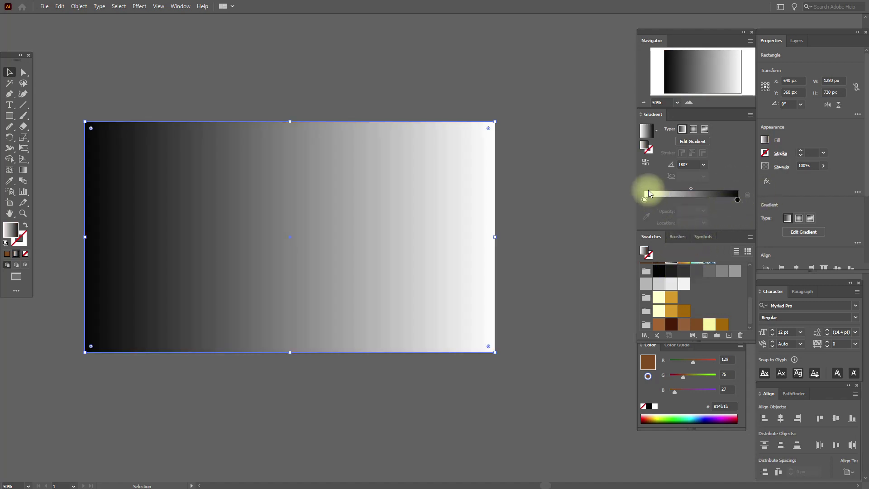
left_click_drag(671, 271, 645, 200)
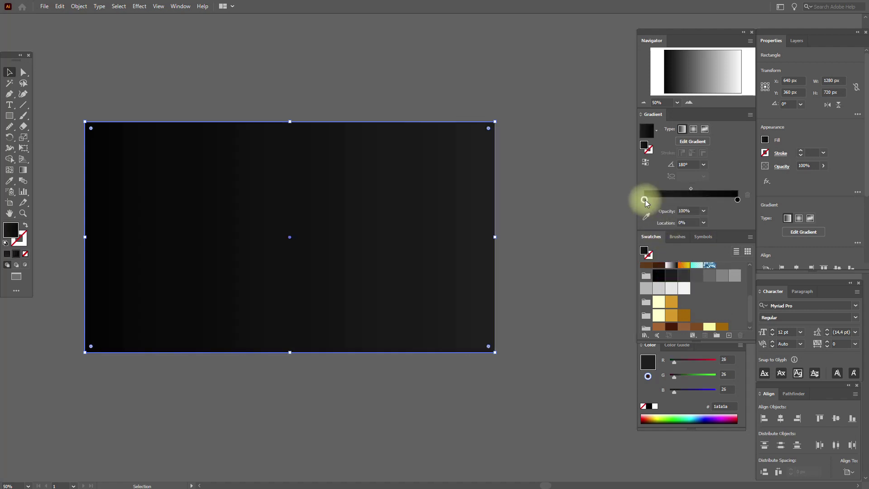
left_click(693, 130)
Send the dark background rectangle to the back, behind the gold ribbon, and deselect it
right_click(388, 225)
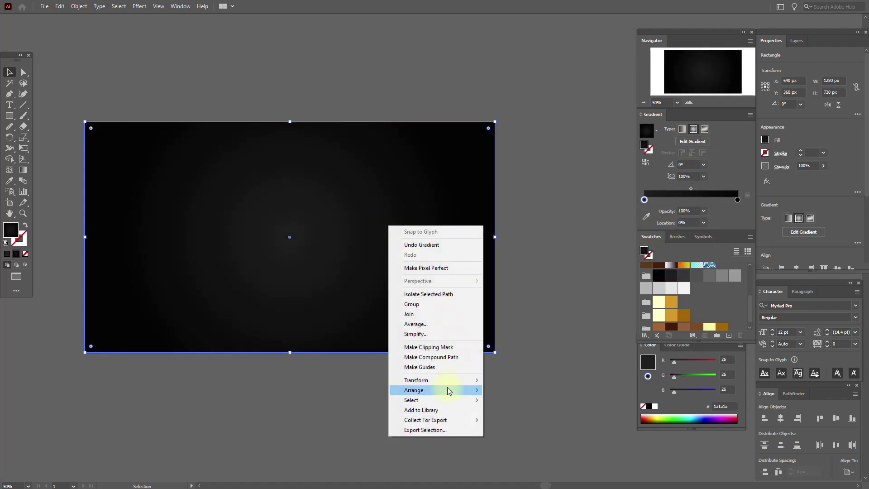
mouse_move(448, 390)
left_click(539, 419)
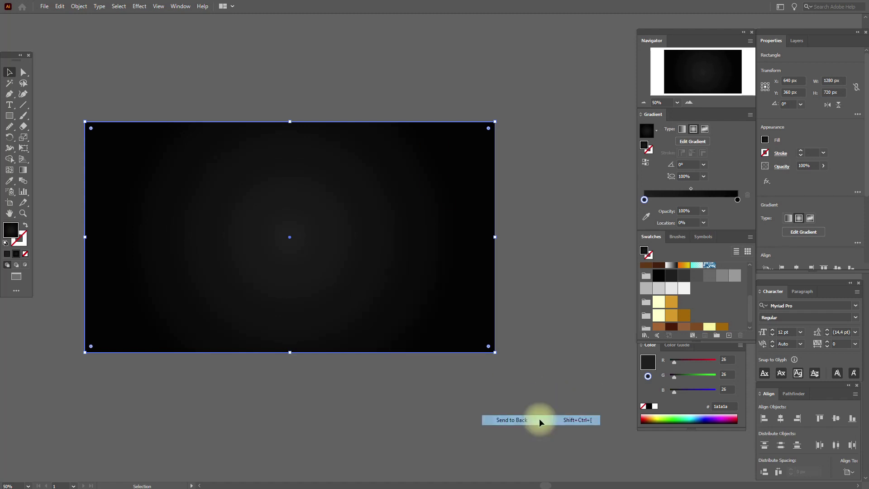
left_click(576, 249)
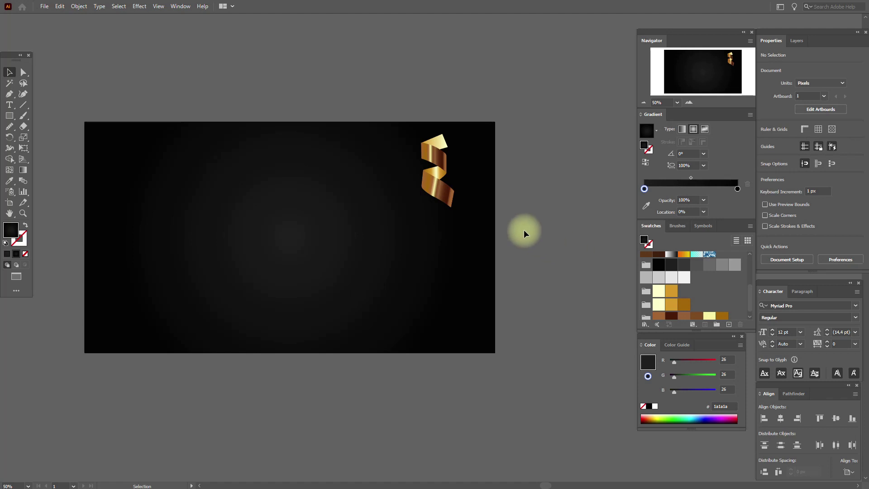
Create an area text box about 1313 × 587 px over the artboard's upper part containing 2021, with the font size at 250 pt
left_click(450, 195)
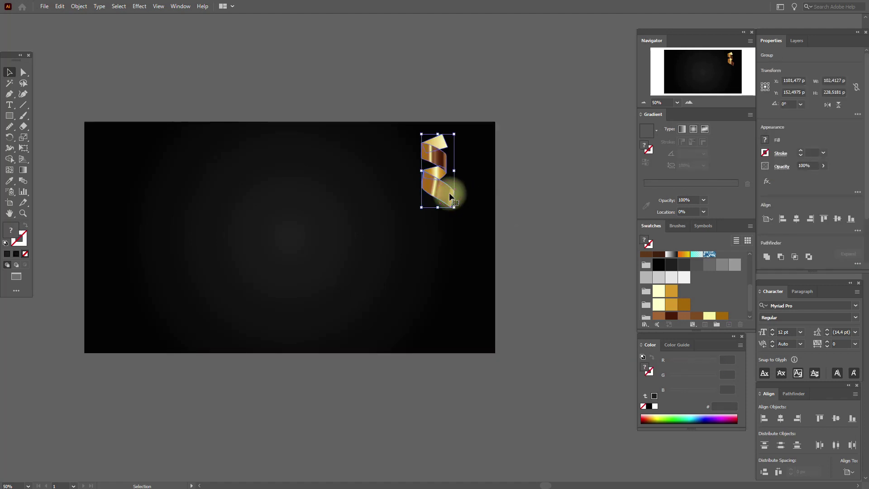
left_click(9, 104)
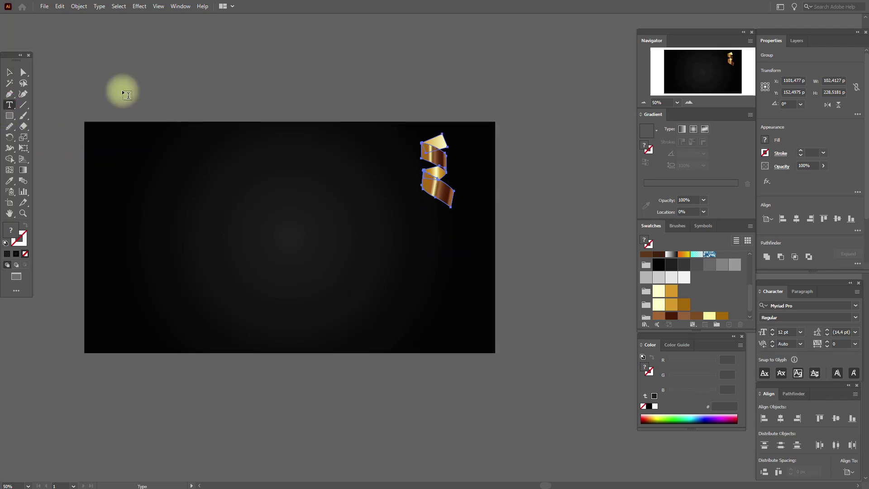
left_click_drag(137, 66, 557, 252)
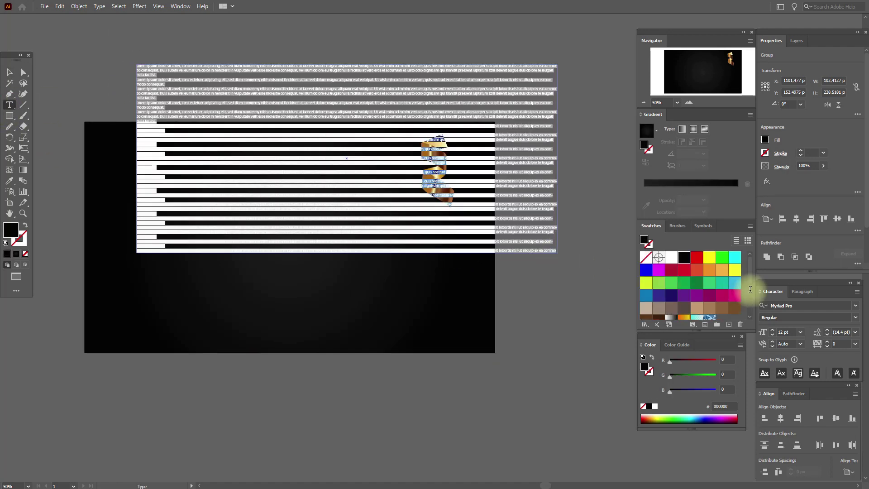
key("BackSpace")
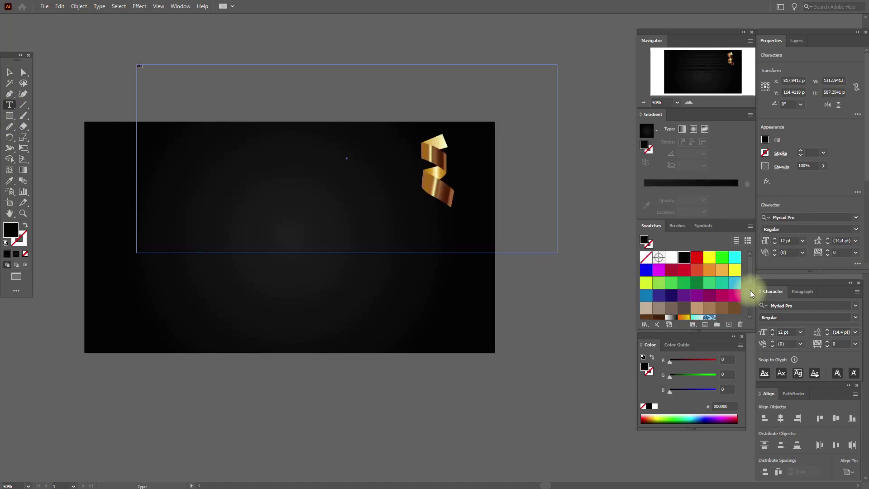
left_click(9, 72)
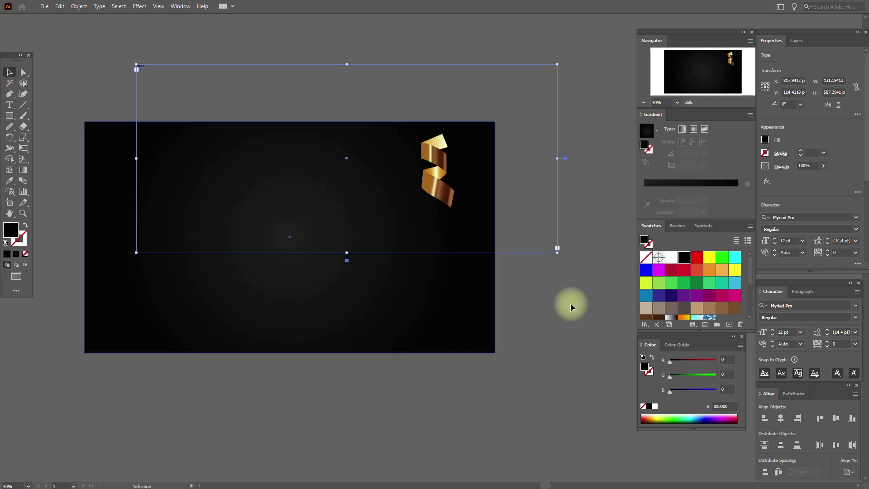
left_click(785, 332)
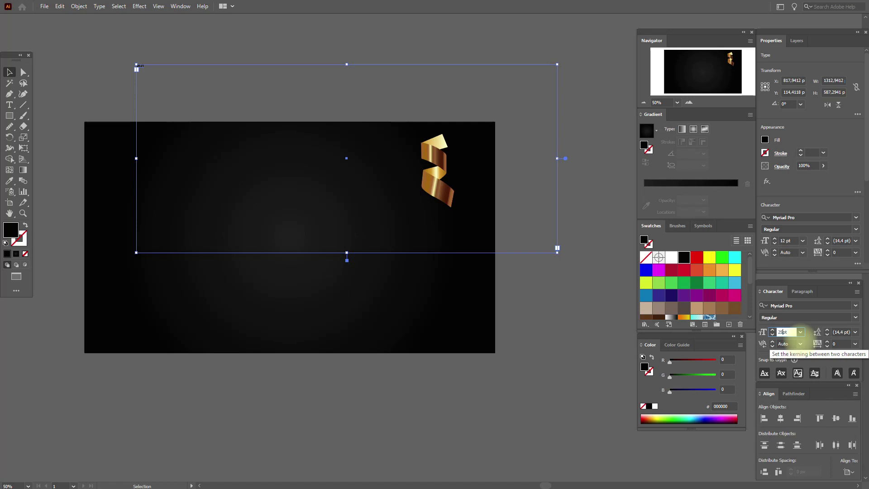
key("Return")
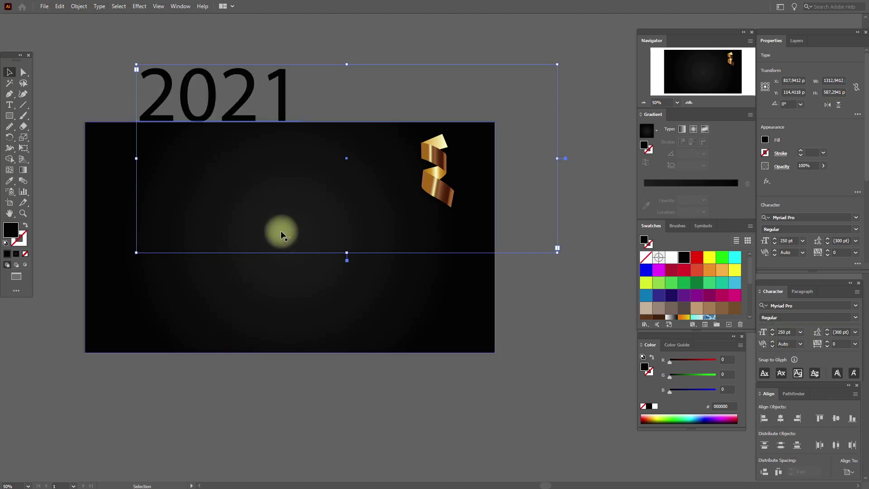
Nudge the 2021 text up, set its font to AGLettericaUltraCompressed Roman and fill it with white
left_click_drag(228, 102, 243, 97)
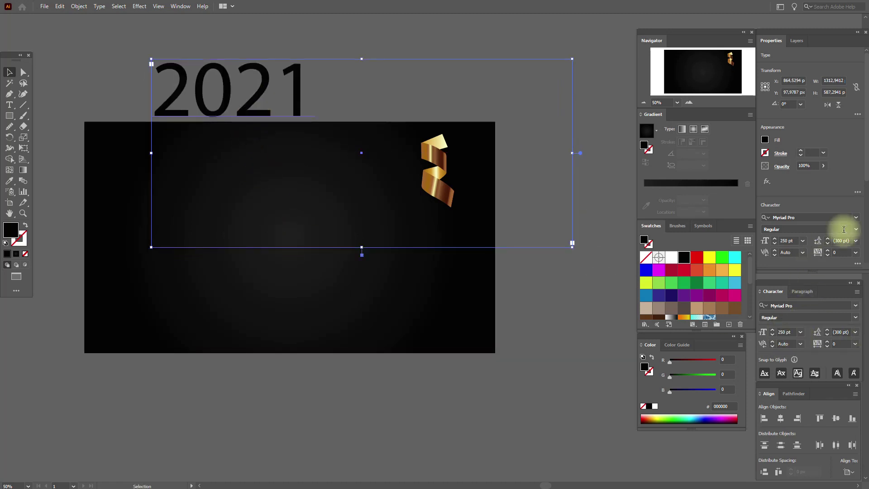
left_click(854, 219)
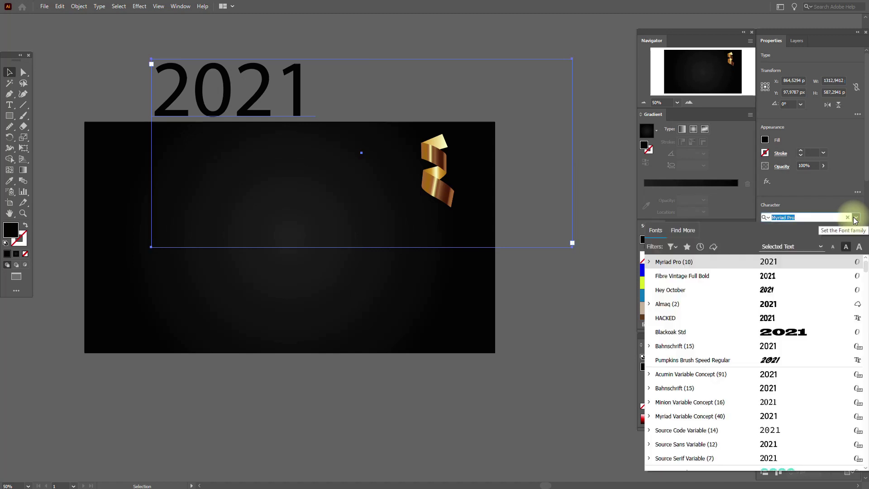
scroll(821, 280, "up", 1)
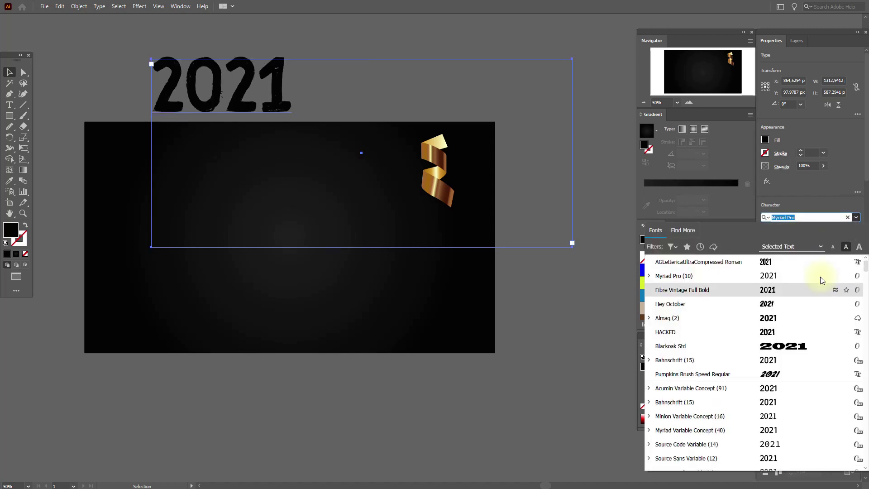
left_click(815, 262)
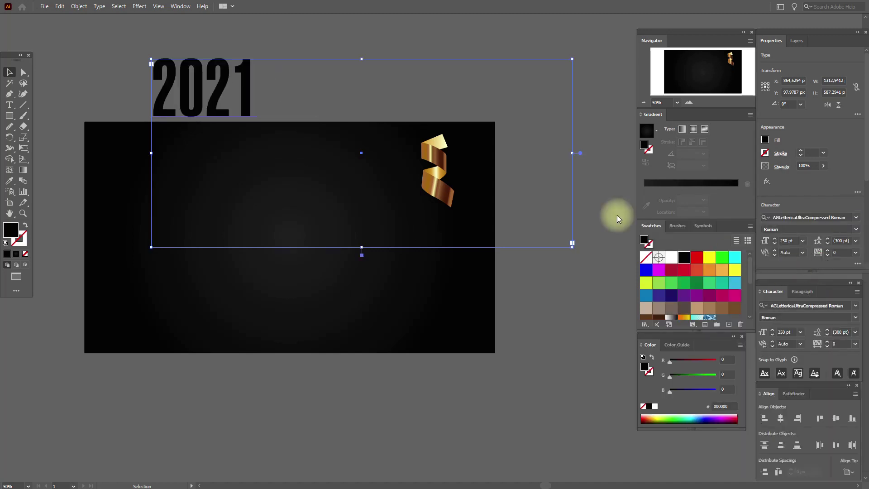
left_click(671, 258)
Convert the 2021 text to outlines, then enlarge it and centre it on the artboard
right_click(290, 109)
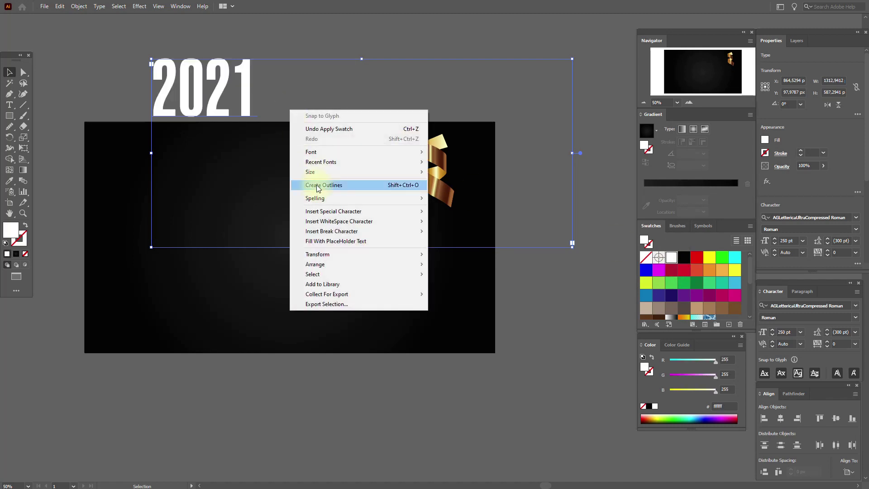
left_click(318, 185)
left_click_drag(250, 115, 317, 180)
left_click_drag(271, 102, 316, 227)
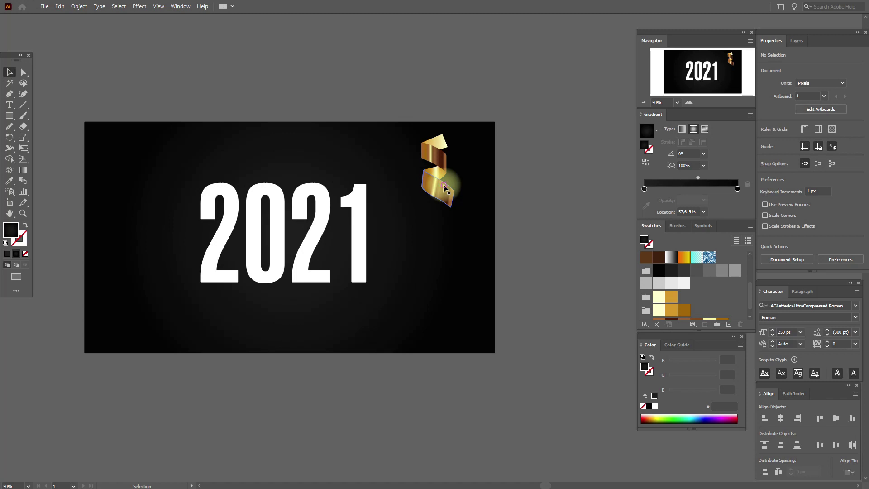
Enlarge the gold ribbon and rotate it by about 42° so it overhangs the artboard's upper-right edge
left_click(445, 189)
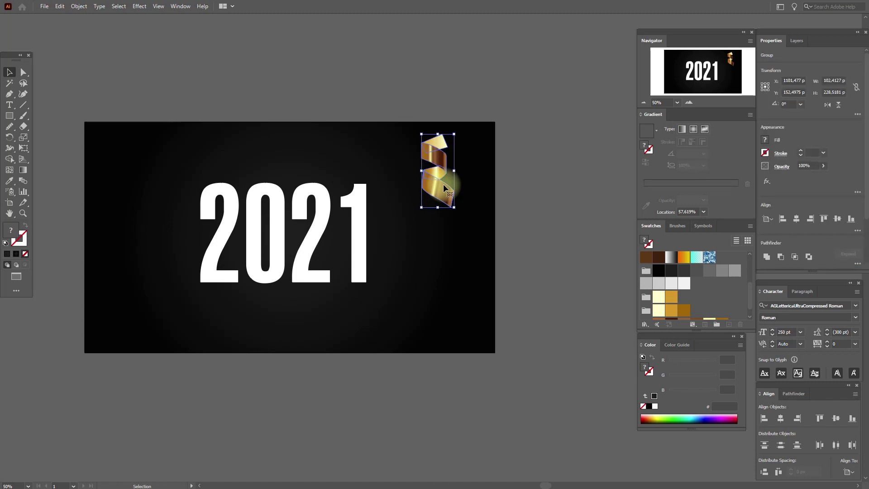
left_click_drag(455, 172, 463, 148)
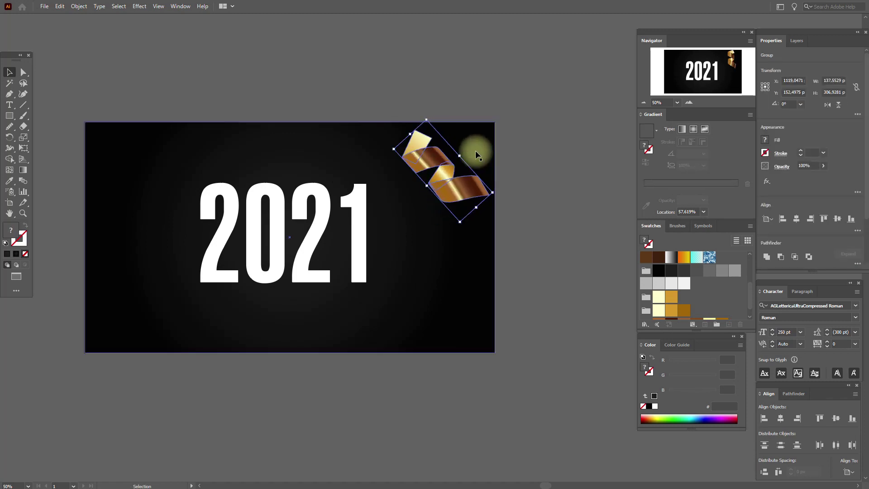
left_click_drag(476, 207, 502, 226)
Duplicate the rotated ribbon, enlarge the copy to about 472 × 389 px and place it over the artboard's lower-right corner
key("a")
key("ctrl+c")
key("ctrl+v")
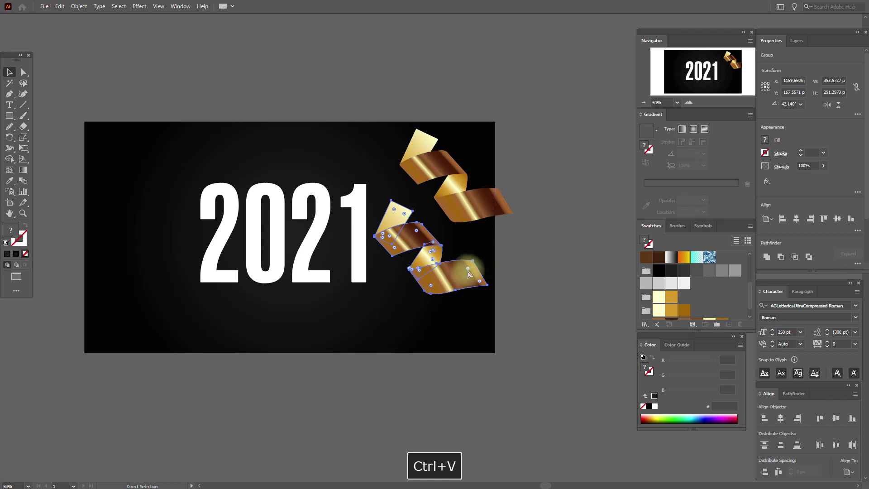
left_click_drag(470, 300, 491, 322)
left_click_drag(448, 284, 471, 338)
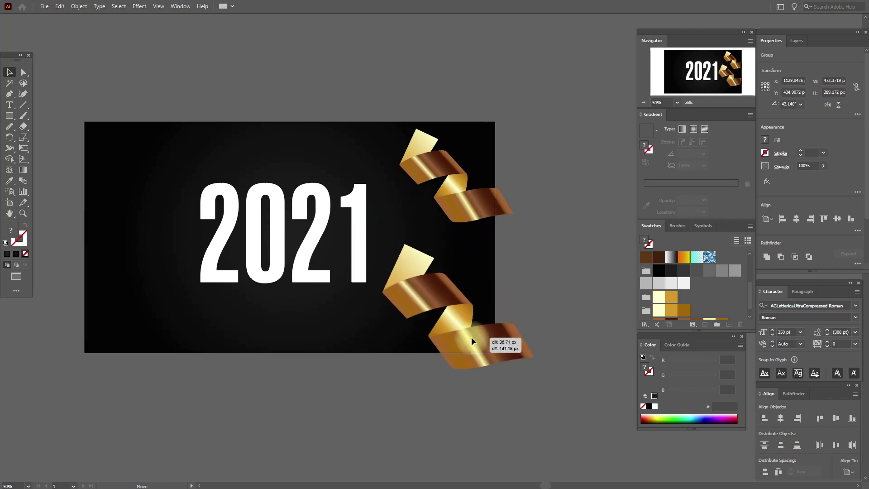
Place a small, rotated copy of the ribbon below the right part of the 2021 lettering
left_click_drag(454, 191, 429, 262)
left_click_drag(449, 235, 428, 258)
left_click_drag(438, 251, 442, 264)
left_click_drag(420, 261, 347, 327)
Duplicate the large lower-right ribbon, rotate the copy and place it over the artboard's lower edge, overlapping the first digit
left_click(442, 291)
key("ctrl+c")
key("ctrl+v")
left_click_drag(462, 219, 475, 267)
left_click_drag(447, 225, 241, 316)
Duplicate the small ribbon twice, rotate the copies and place them one above the other on the artboard's left side
left_click(343, 311)
key("ctrl+c")
key("ctrl+v")
left_click_drag(448, 237, 442, 276)
key("ctrl+v")
left_click_drag(443, 251, 152, 225)
Add two more large ribbon copies, one over the artboard's upper-left corner and a rotated one over its upper edge
left_click(440, 300)
key("ctrl+c")
key("ctrl+v")
left_click_drag(431, 278, 166, 152)
key("ctrl+v")
left_click_drag(520, 292, 307, 186)
left_click(519, 219)
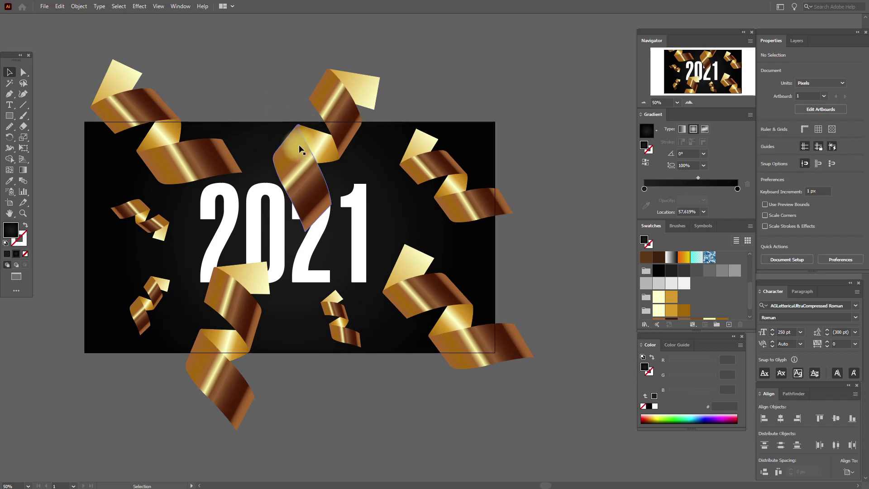
Apply a 7-pixel Gaussian Blur to the large ribbons at the upper centre, lower right and lower left of the artboard
left_click(299, 148)
left_click(437, 294, "shift")
left_click(232, 311, "shift")
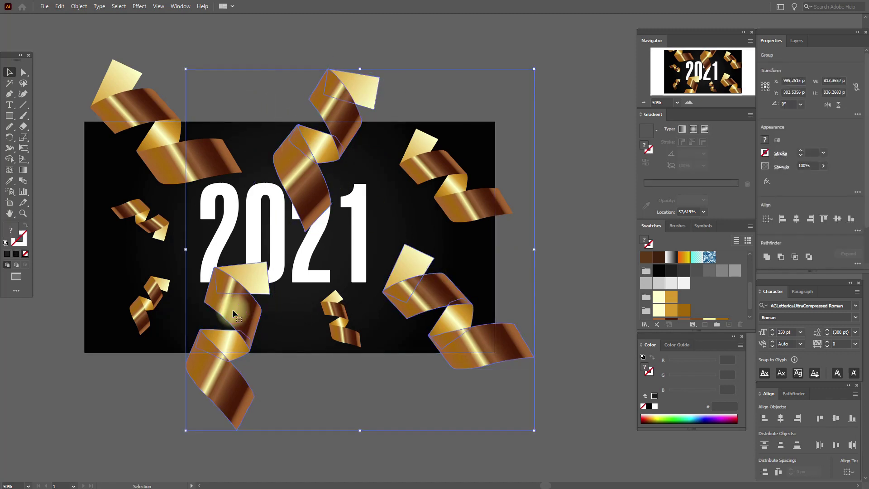
left_click(141, 6)
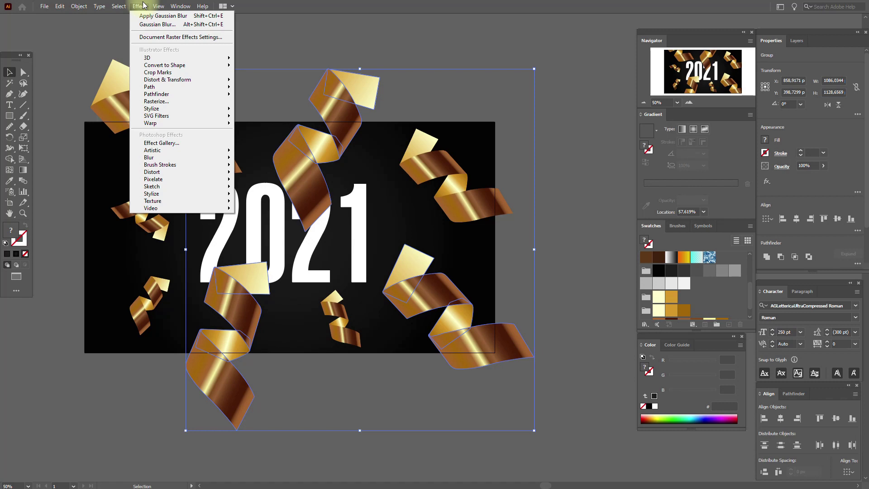
mouse_move(208, 159)
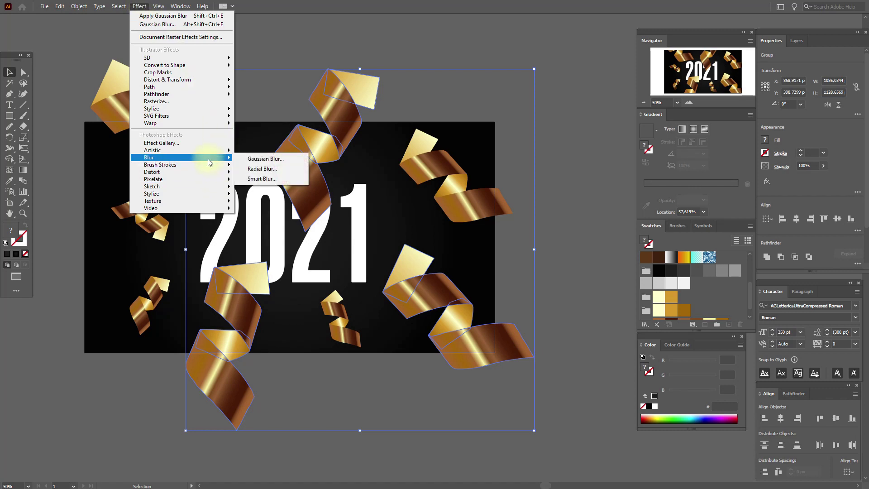
left_click(283, 162)
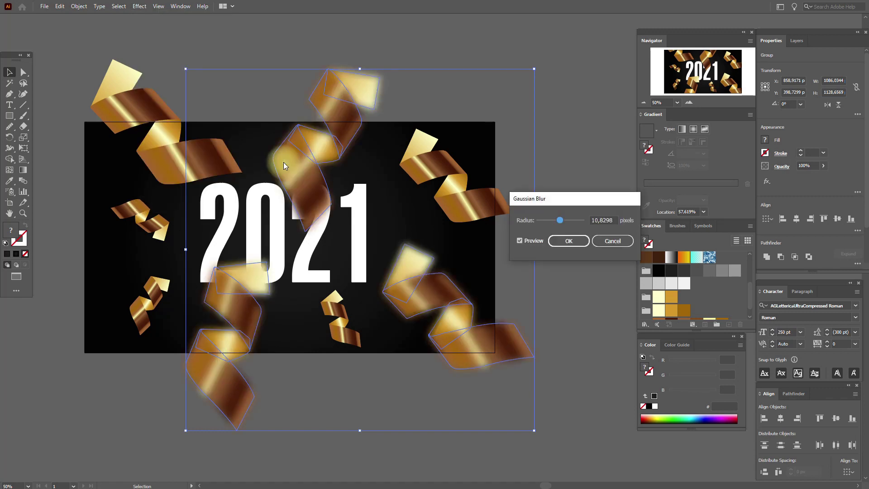
left_click(628, 245)
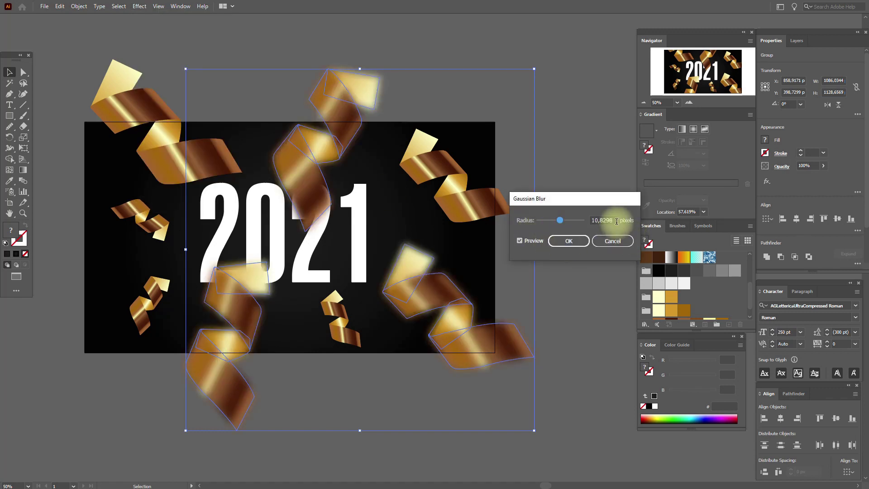
type("7")
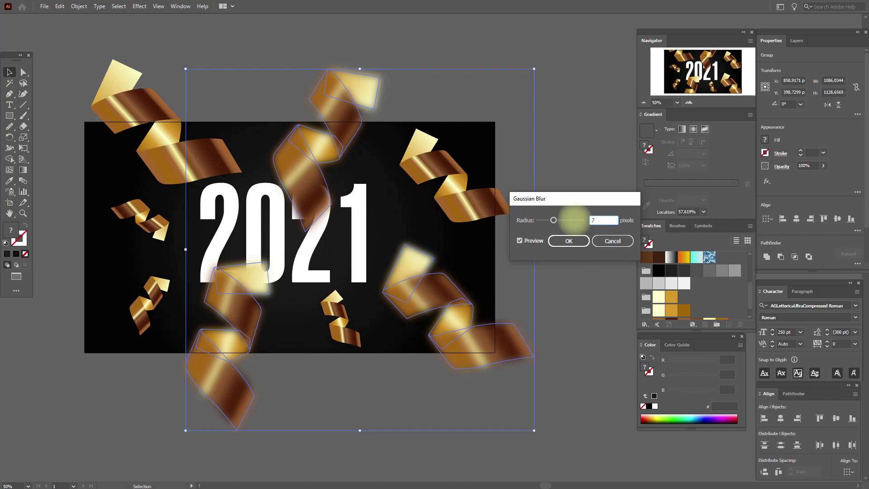
left_click(534, 241)
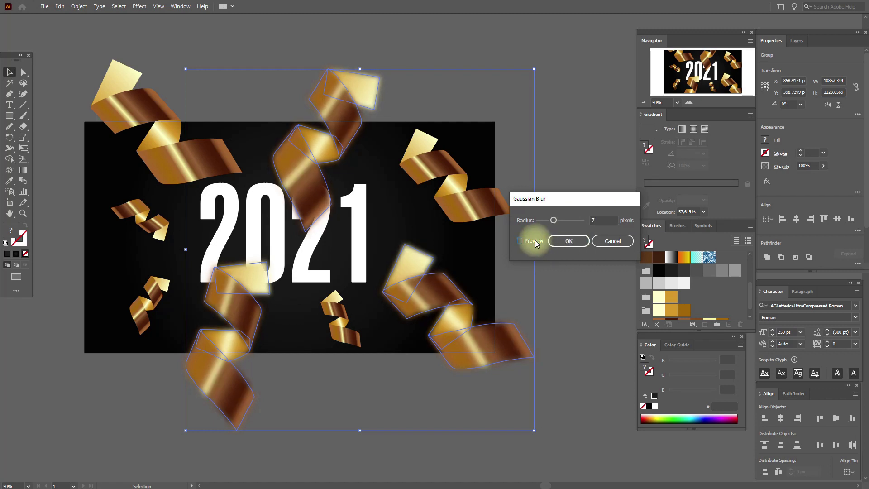
left_click(566, 245)
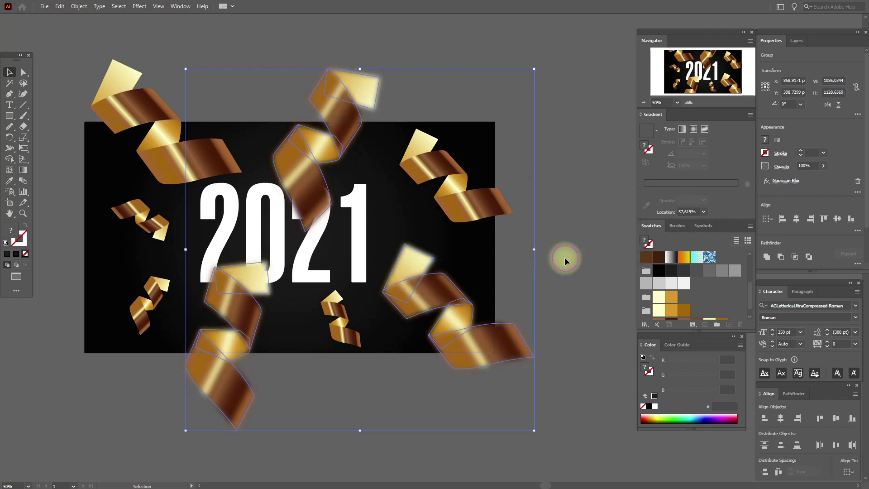
left_click(564, 257)
Fine-tune the positions of the blurred lower-left ribbon and the sharp ribbons around the 2021 lettering
left_click_drag(219, 369, 208, 363)
left_click(133, 312)
left_click_drag(161, 242, 154, 233)
left_click_drag(194, 161, 184, 168)
left_click_drag(337, 305, 341, 307)
left_click_drag(475, 210, 486, 204)
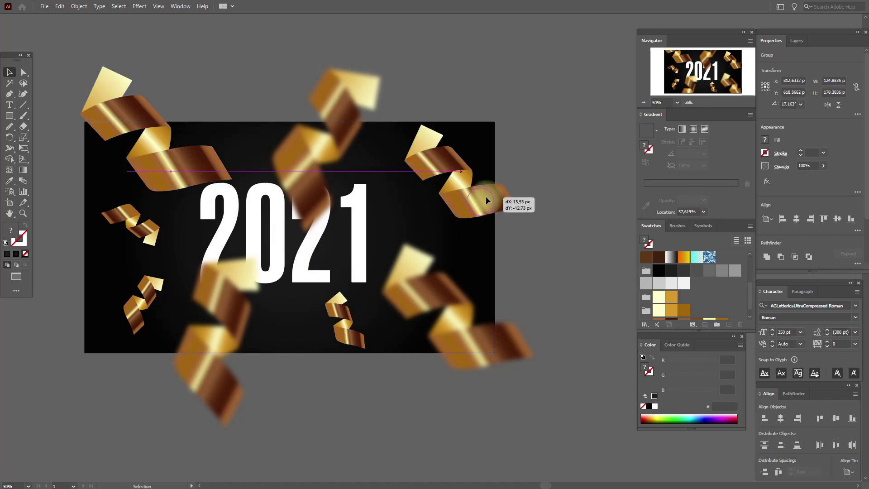
left_click(545, 253)
Duplicate the small upper-left ribbon, shrink the copy to about 70 × 56 px, rotate it and place it between the two left-side ribbons
left_click(147, 233)
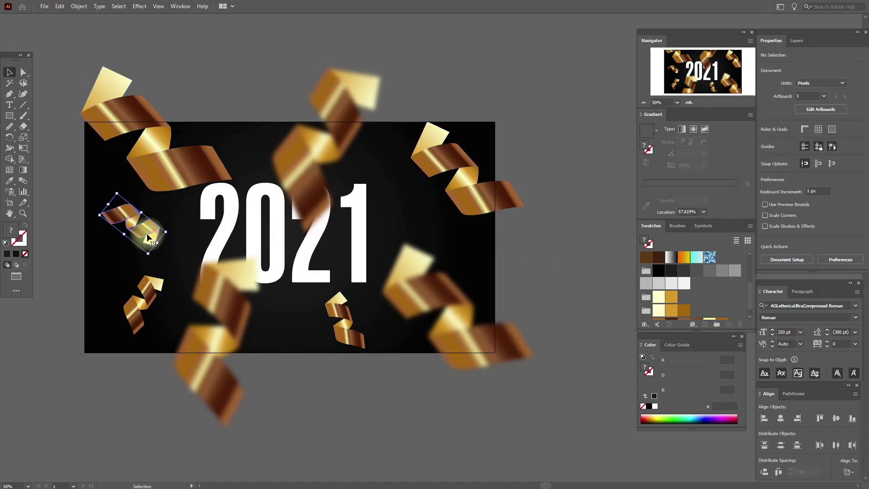
key("ctrl+c")
key("ctrl+v")
left_click_drag(461, 262, 117, 269)
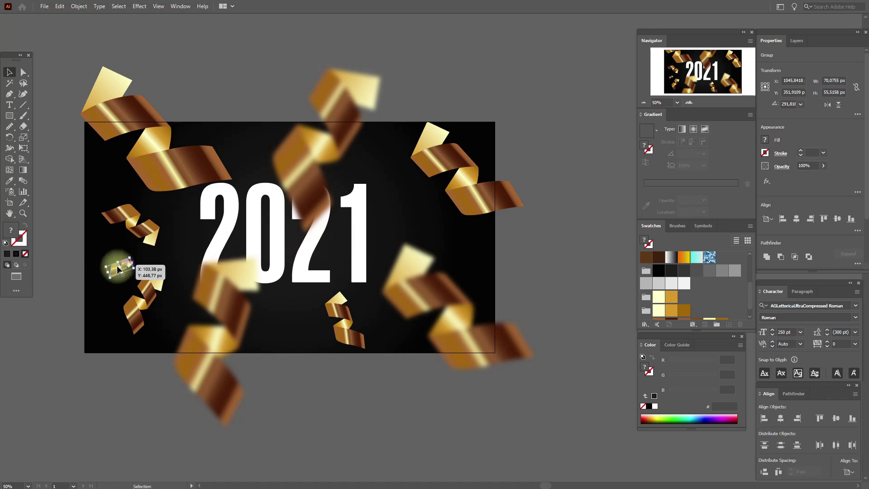
Paste another ribbon copy, shrink it to about 78 × 56 px and place it to the right of the 2021 lettering
key("ctrl+v")
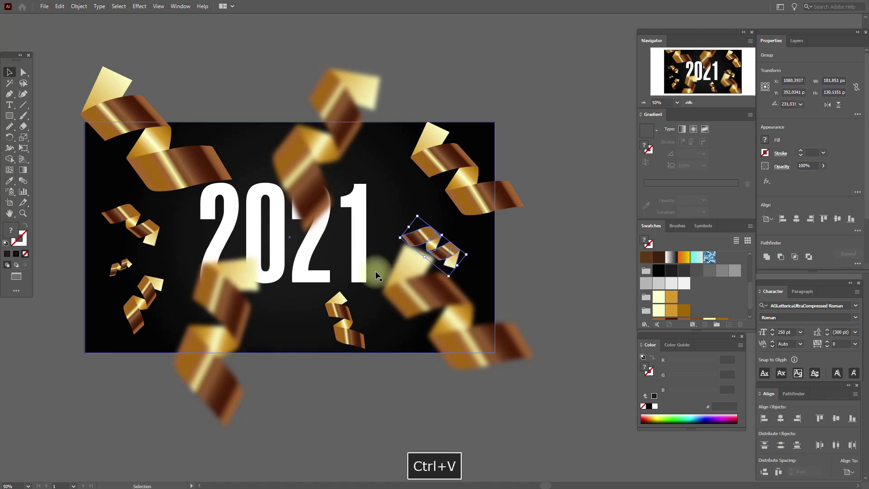
left_click_drag(456, 266, 424, 251)
left_click_drag(405, 218, 405, 218)
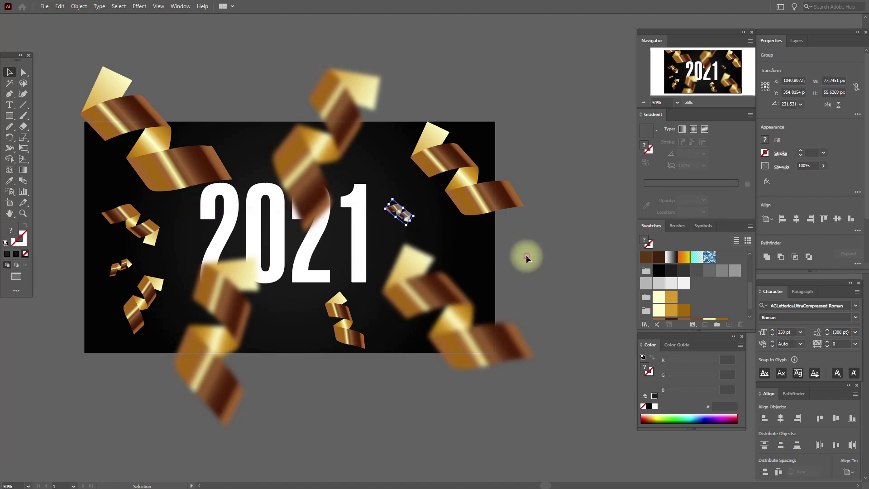
Duplicate the tiny ribbon beside the last digit, rotate the copy and place it above the first zero
left_click(408, 216)
left_click(407, 216)
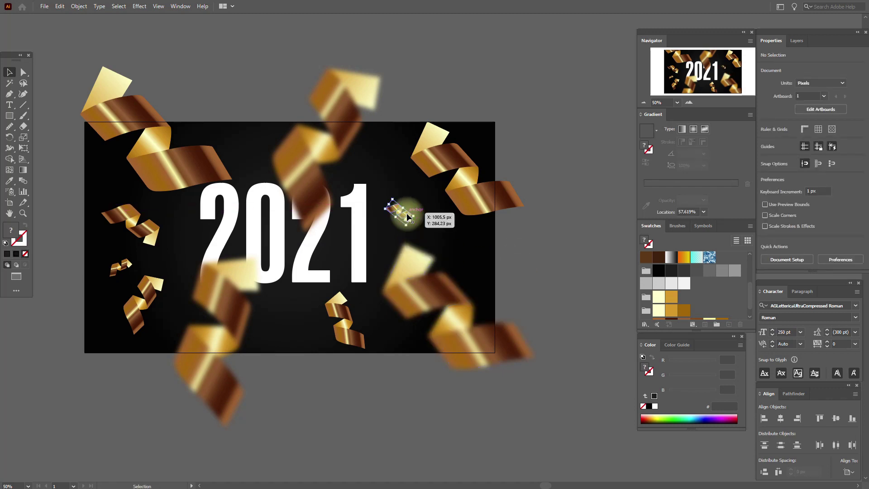
key("ctrl+c")
left_click_drag(441, 238, 262, 143)
left_click(270, 71)
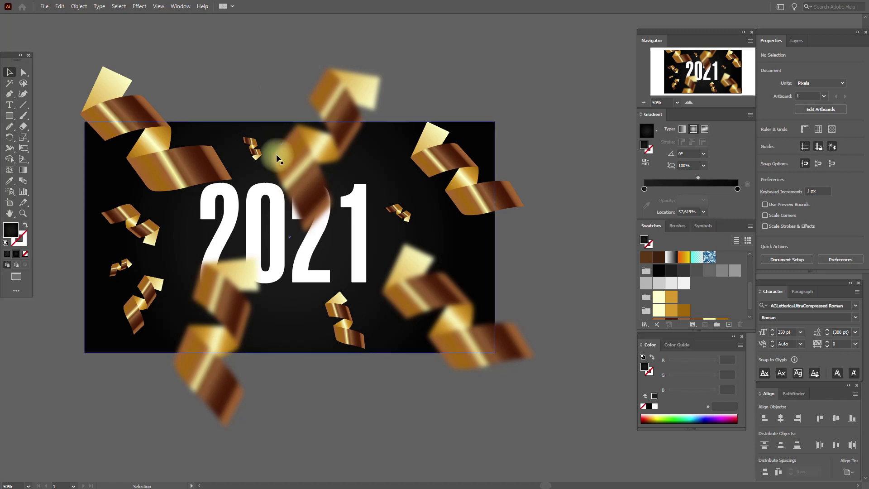
Duplicate the tiny ribbon above the lettering and place the copy below the 2021, left of the small lower ribbon
left_click(250, 149)
key("ctrl+c")
key("ctrl+v")
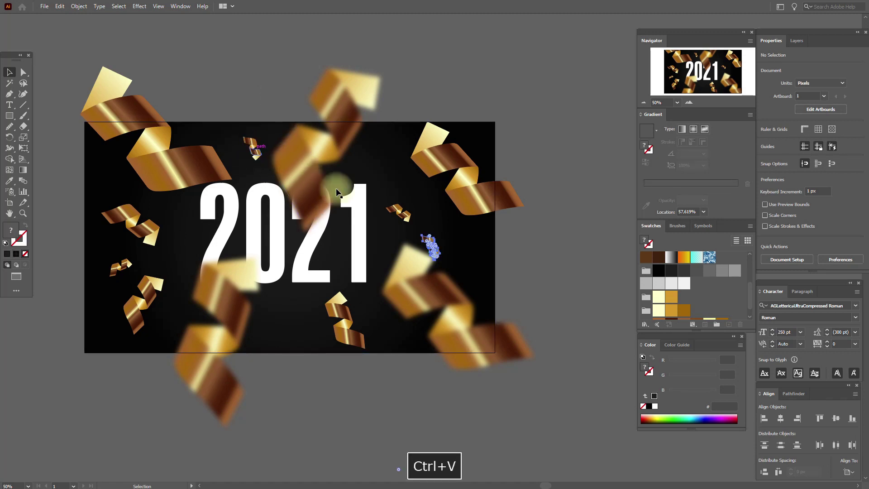
left_click_drag(428, 242, 292, 316)
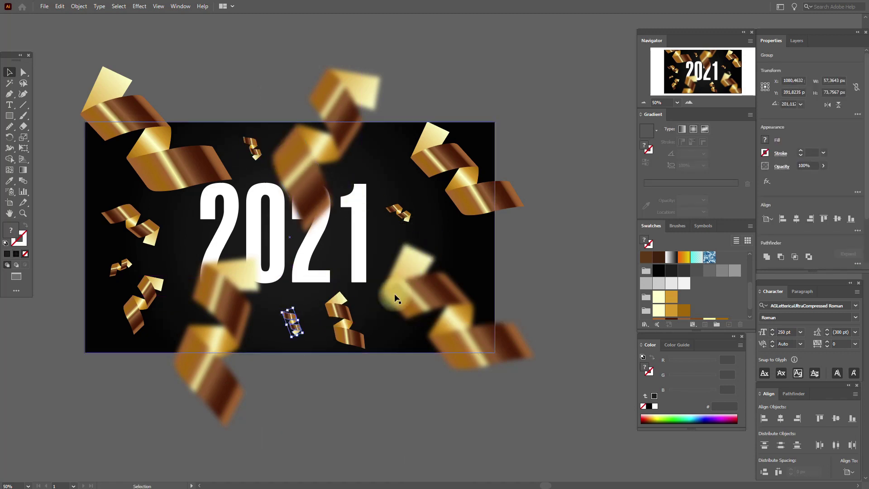
left_click(555, 248)
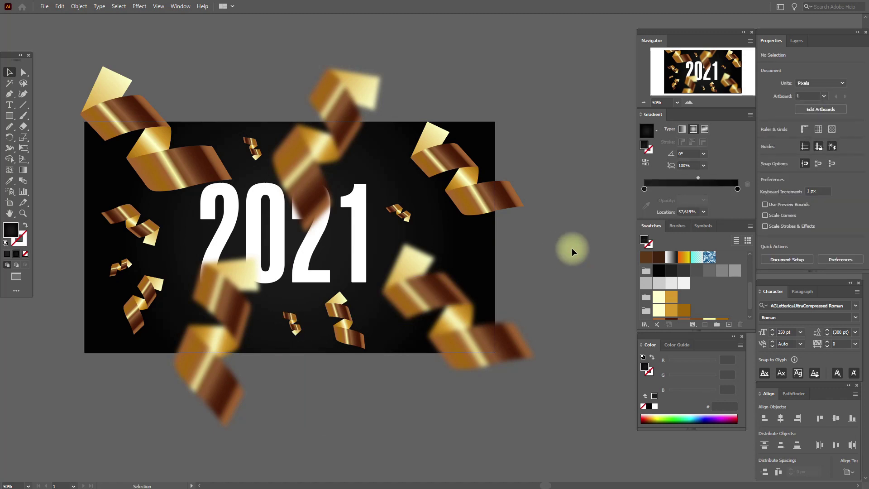
Slightly shift the small lower ribbon and the three ribbons on the artboard's right side
left_click_drag(350, 319, 355, 315)
left_click_drag(437, 300, 445, 297)
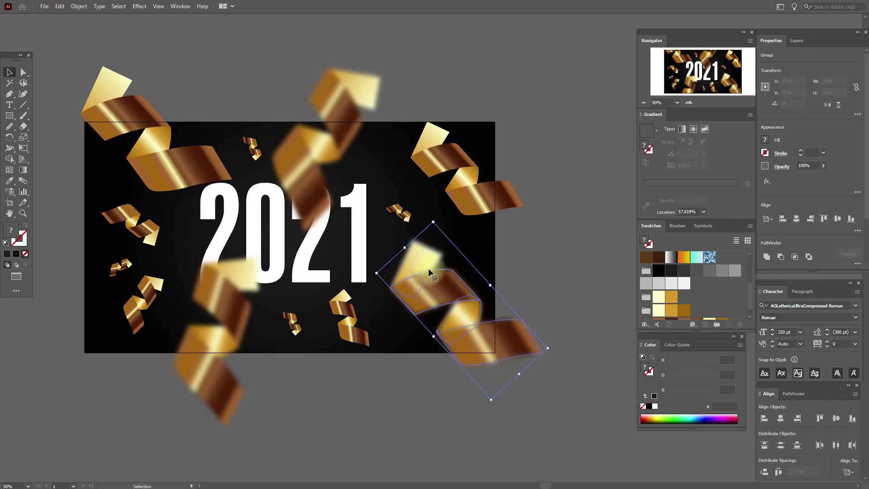
left_click_drag(406, 217, 410, 222)
left_click_drag(479, 189, 482, 183)
left_click(558, 227)
Adjust the spacing of the three small ribbons stacked on the artboard's left side
left_click_drag(135, 300, 140, 309)
left_click_drag(119, 267, 114, 274)
left_click_drag(142, 238, 140, 234)
left_click(517, 279)
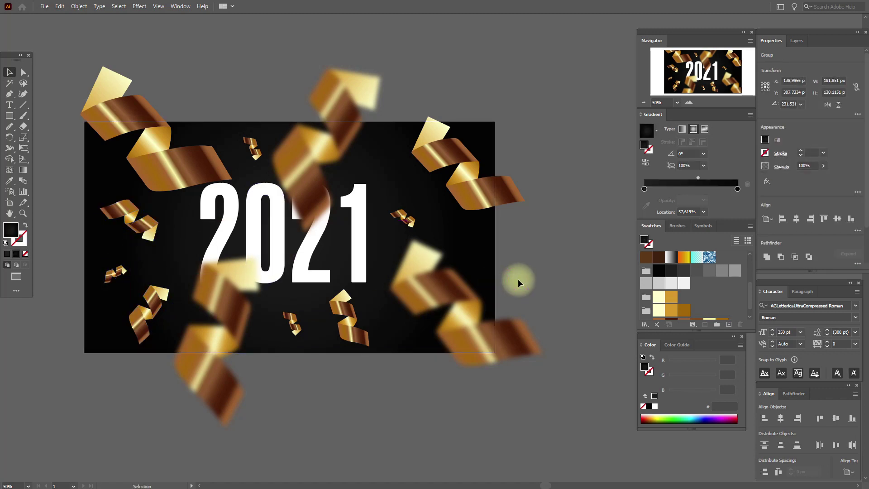
Copy the dark background rectangle in place and bring the copy to the front of all artwork
left_click(475, 270)
key("ctrl+c")
key("ctrl+f")
right_click(475, 271)
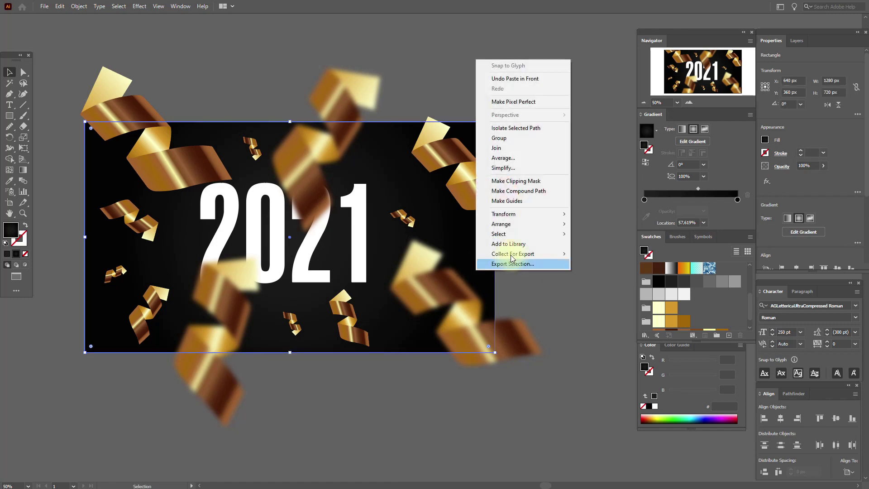
mouse_move(541, 228)
left_click(596, 227)
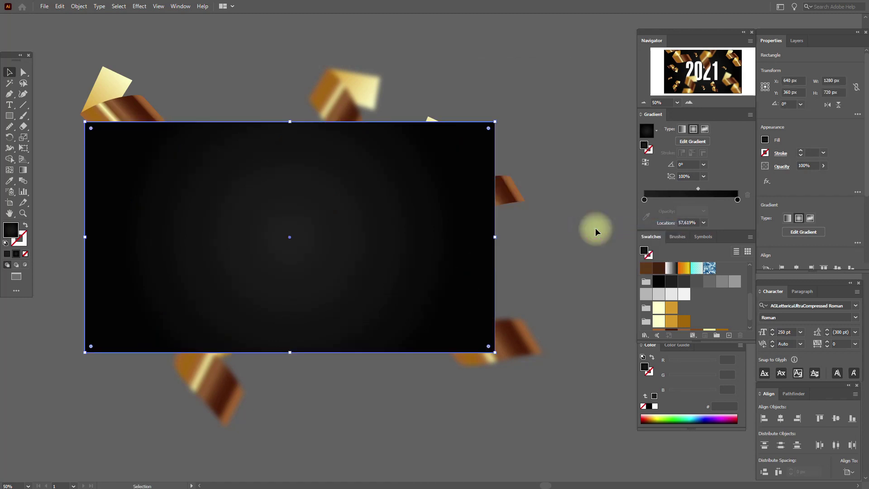
Select all artwork and make a clipping mask with the front rectangle, trimming the ribbons to the artboard
key("ctrl+a")
right_click(352, 232)
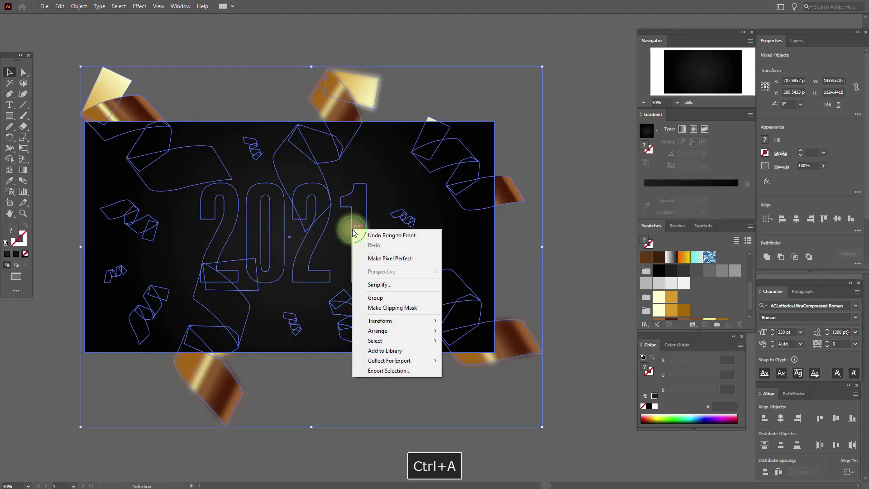
left_click(382, 303)
left_click(553, 275)
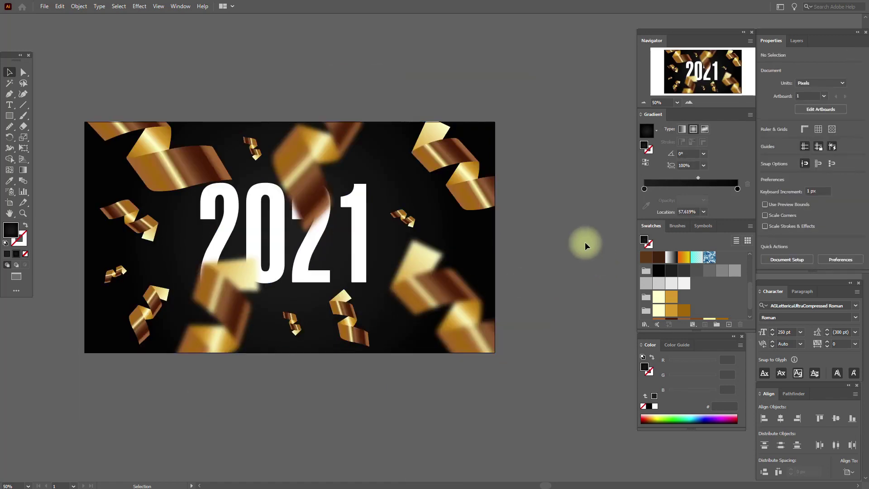